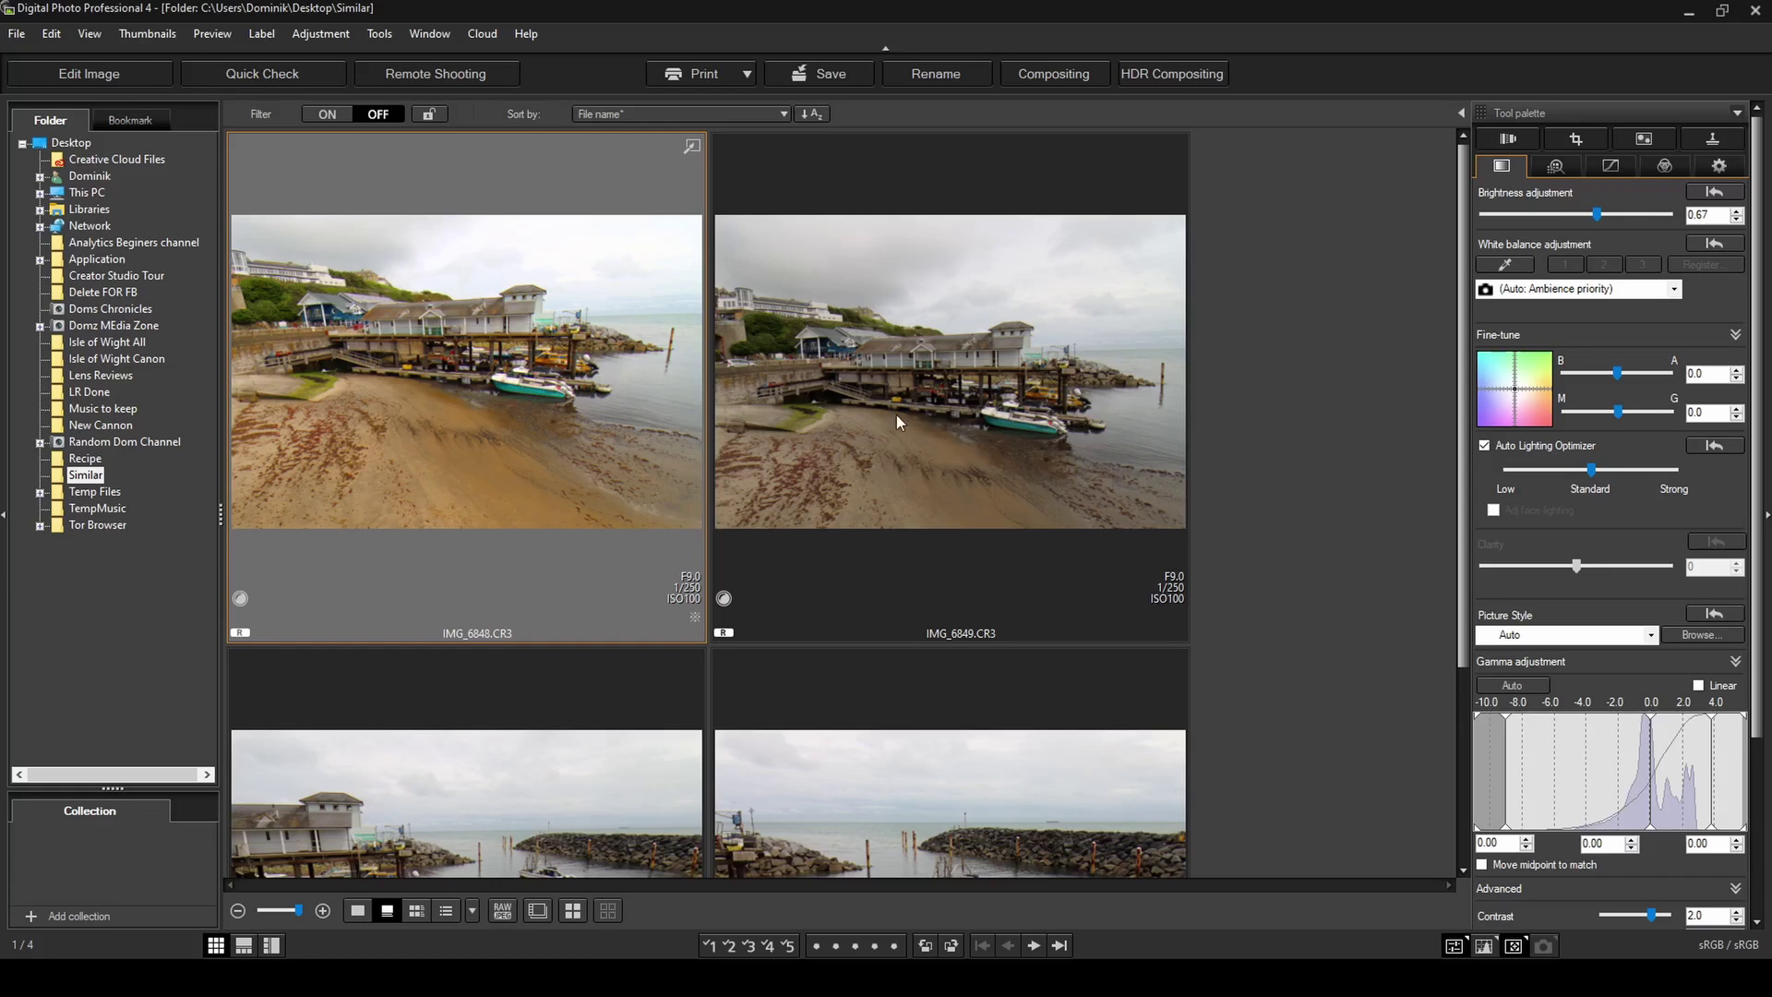
scroll(831, 351, "down", 2)
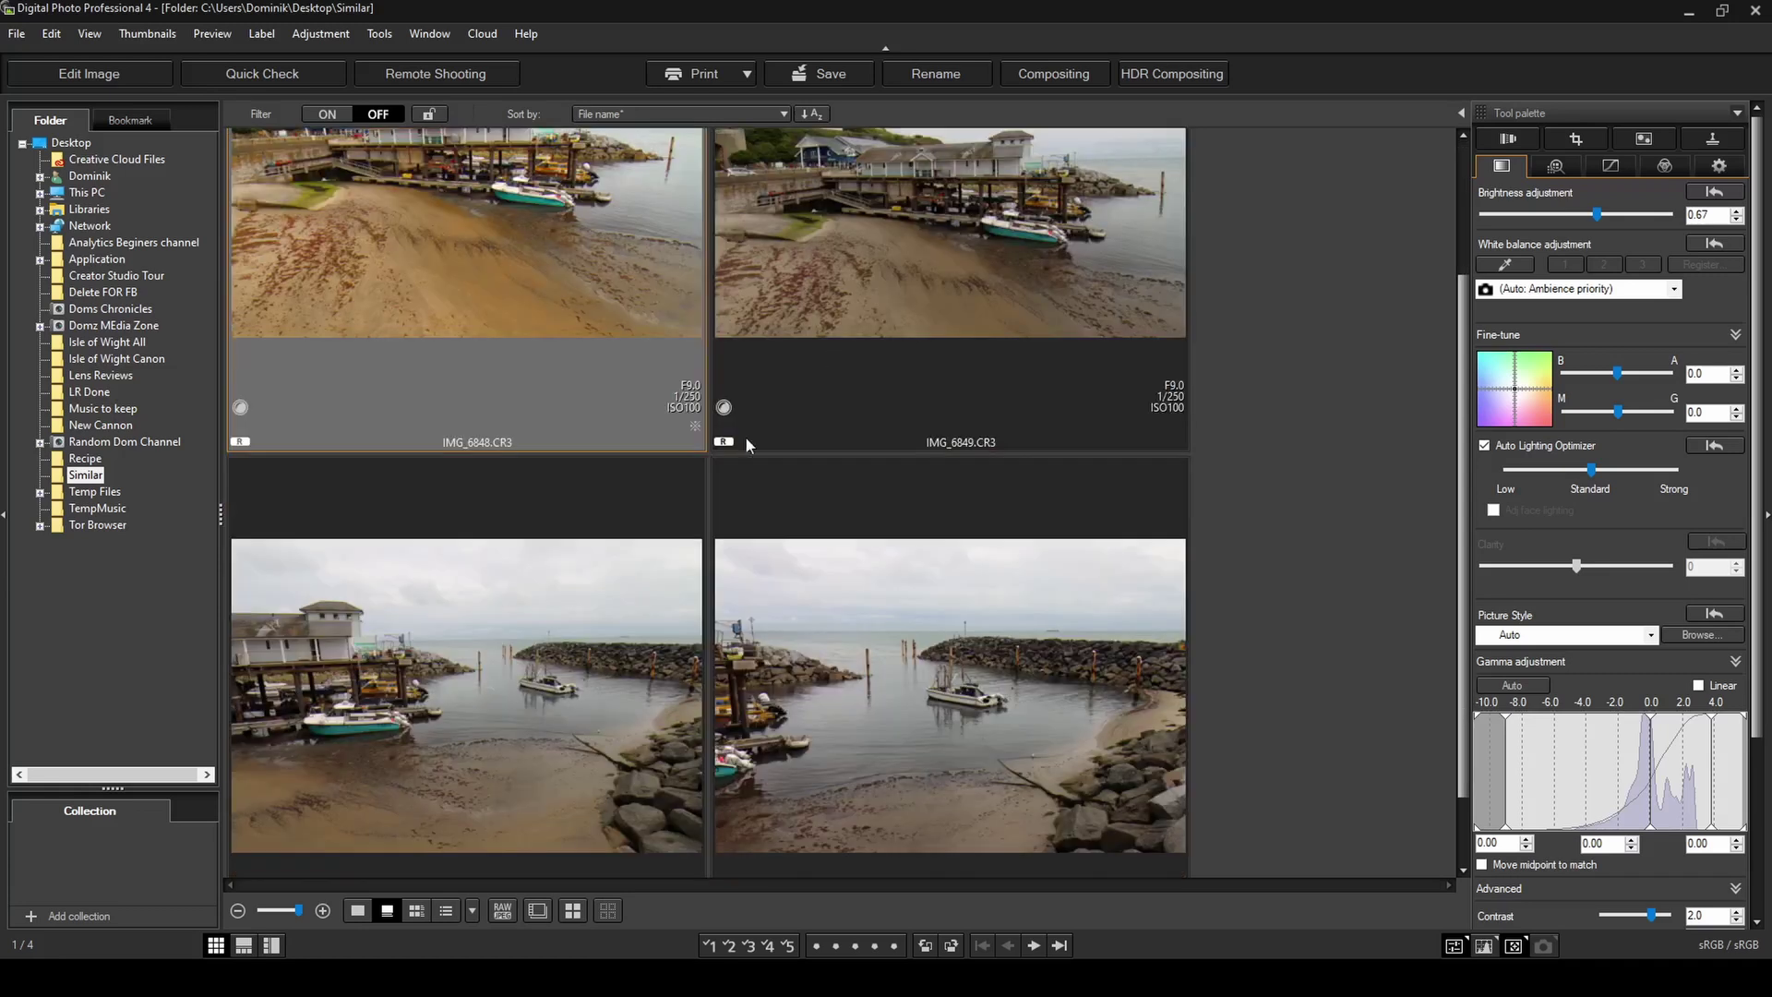
scroll(874, 683, "up", 2)
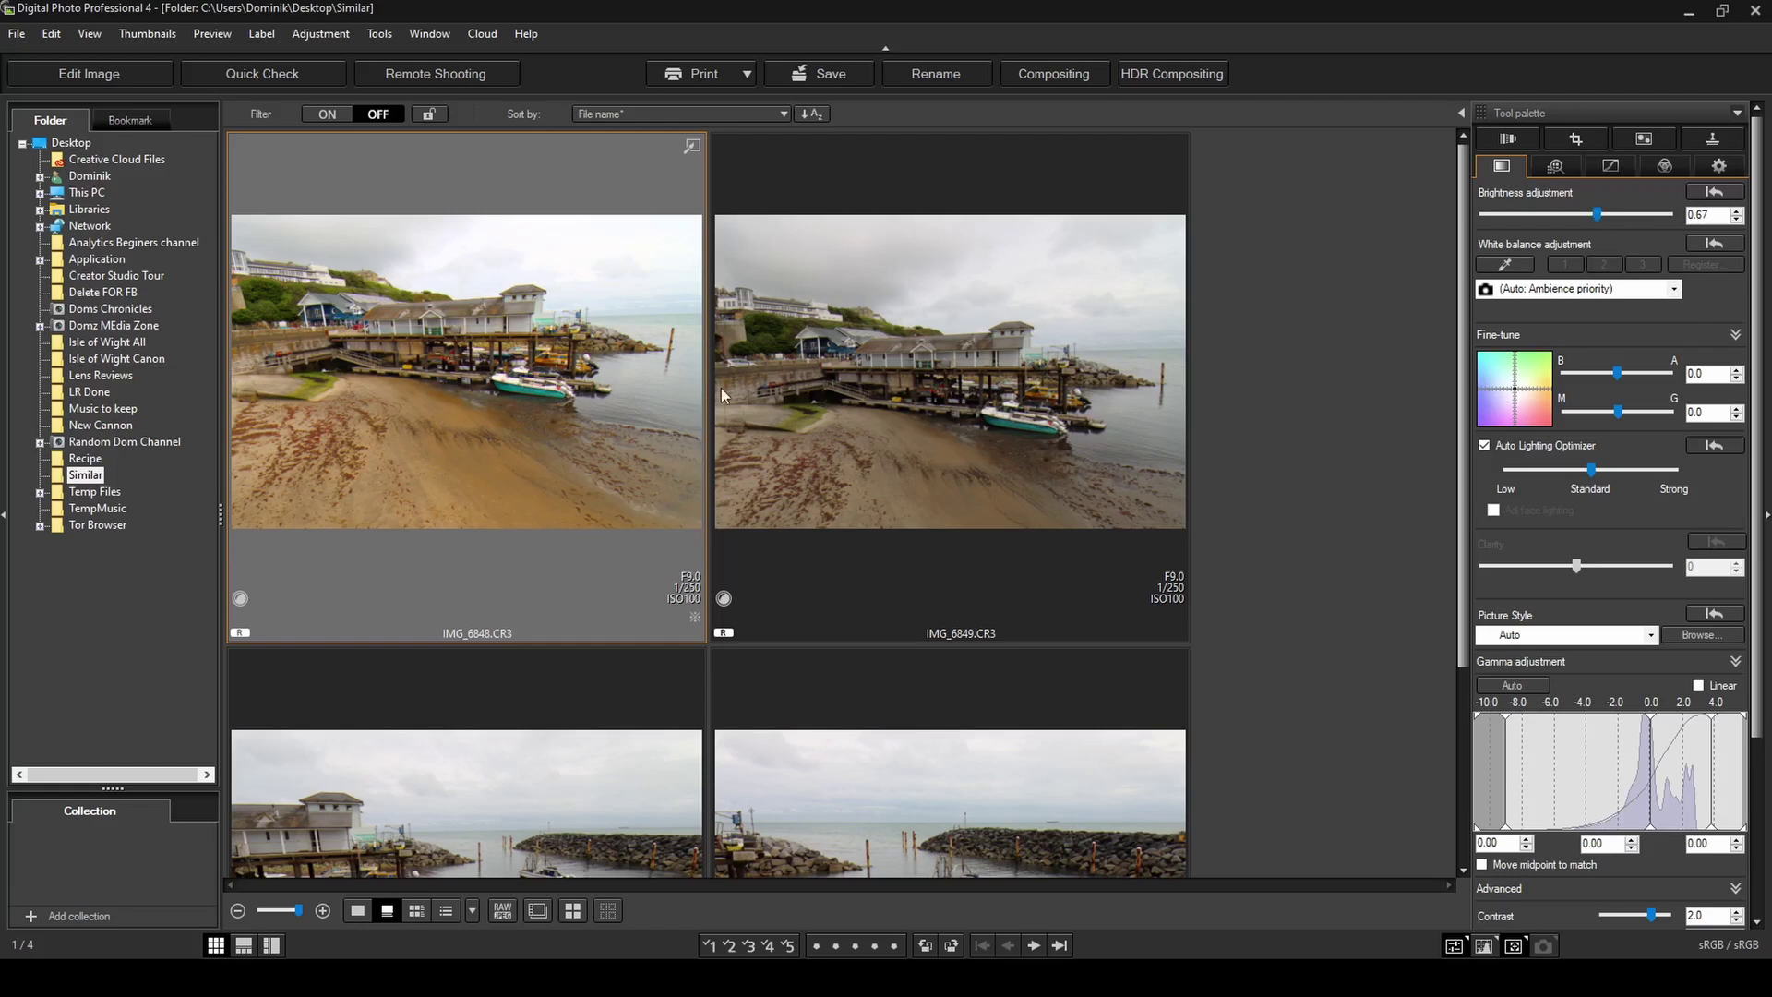
scroll(639, 773, "down", 3)
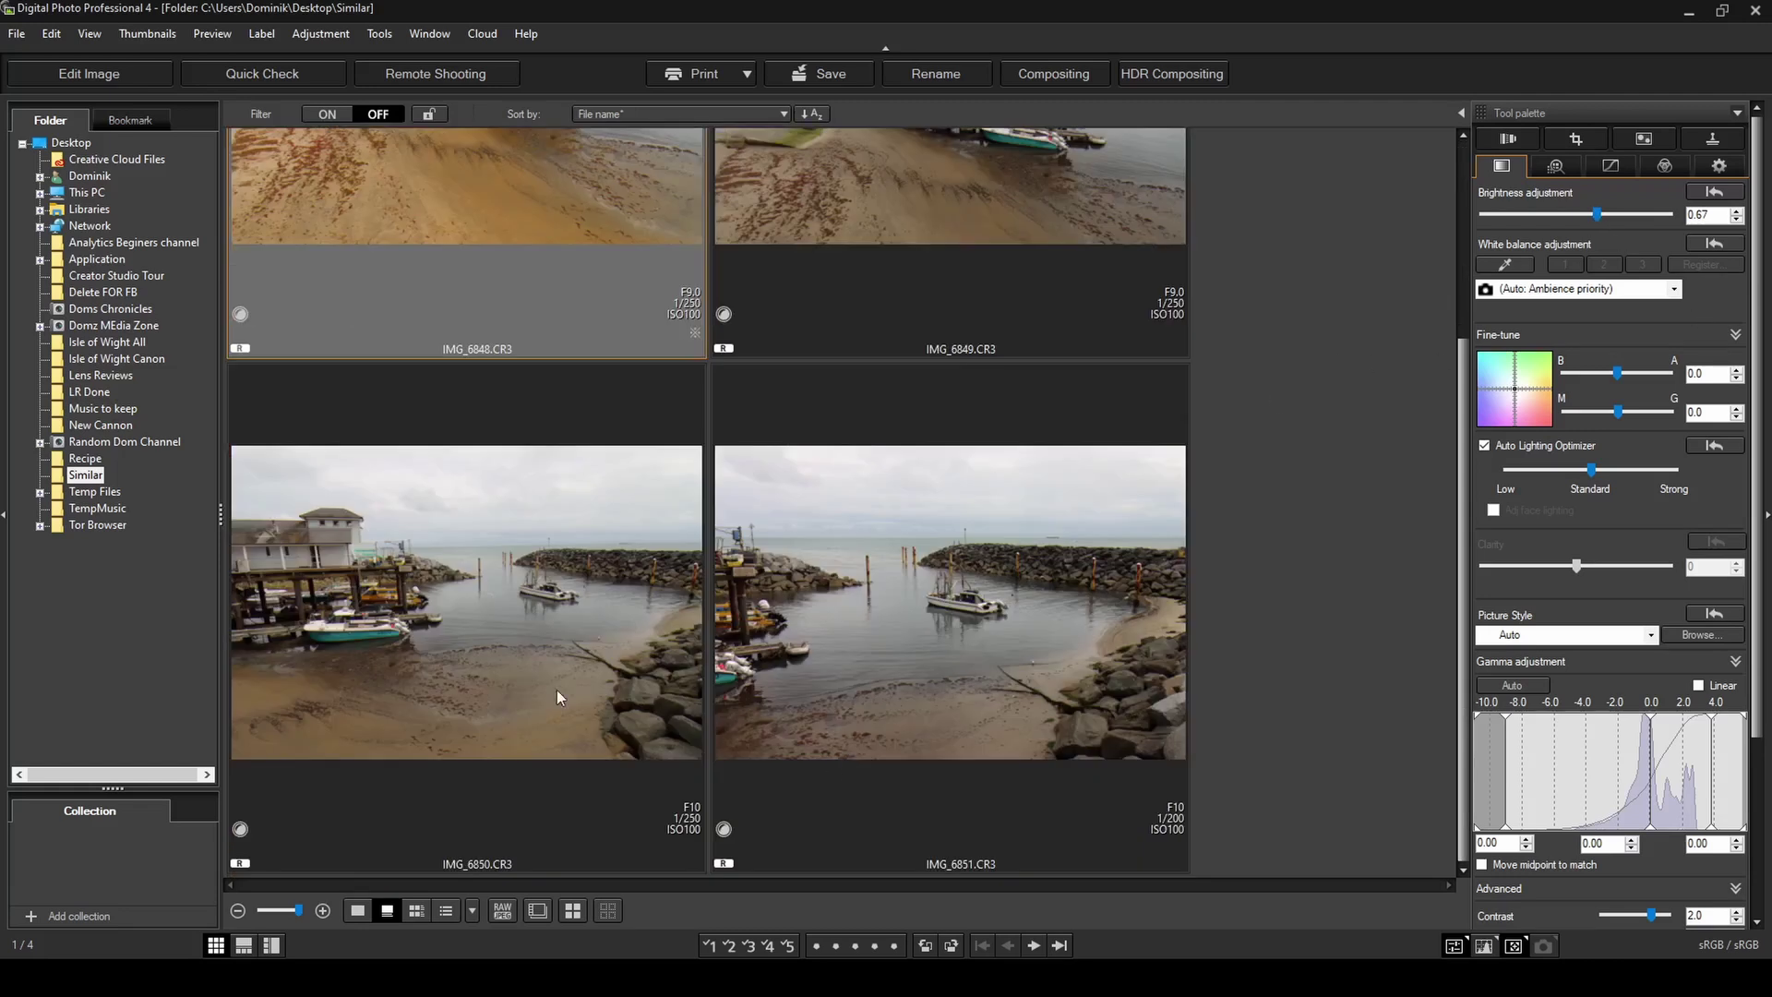
scroll(988, 397, "up", 3)
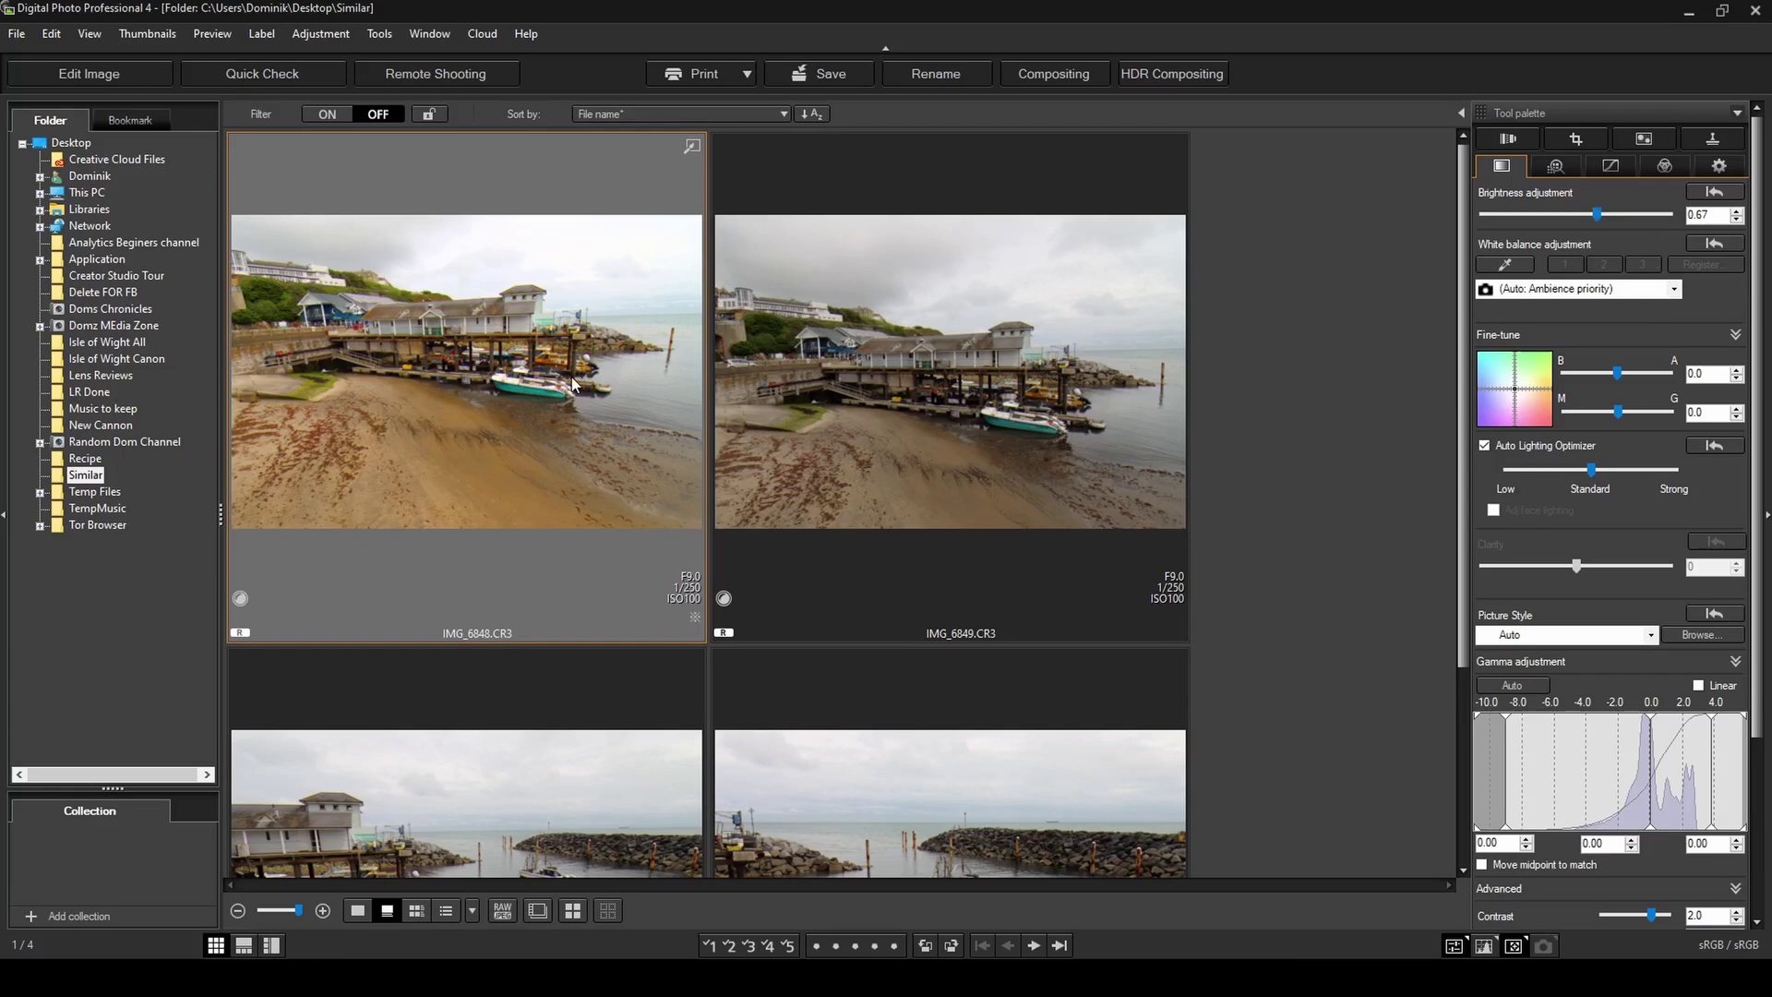
Step: Review IMG_6848's Advanced tool settings, then bring up its recipe shortcut menu
scroll(1750, 377, "down", 3)
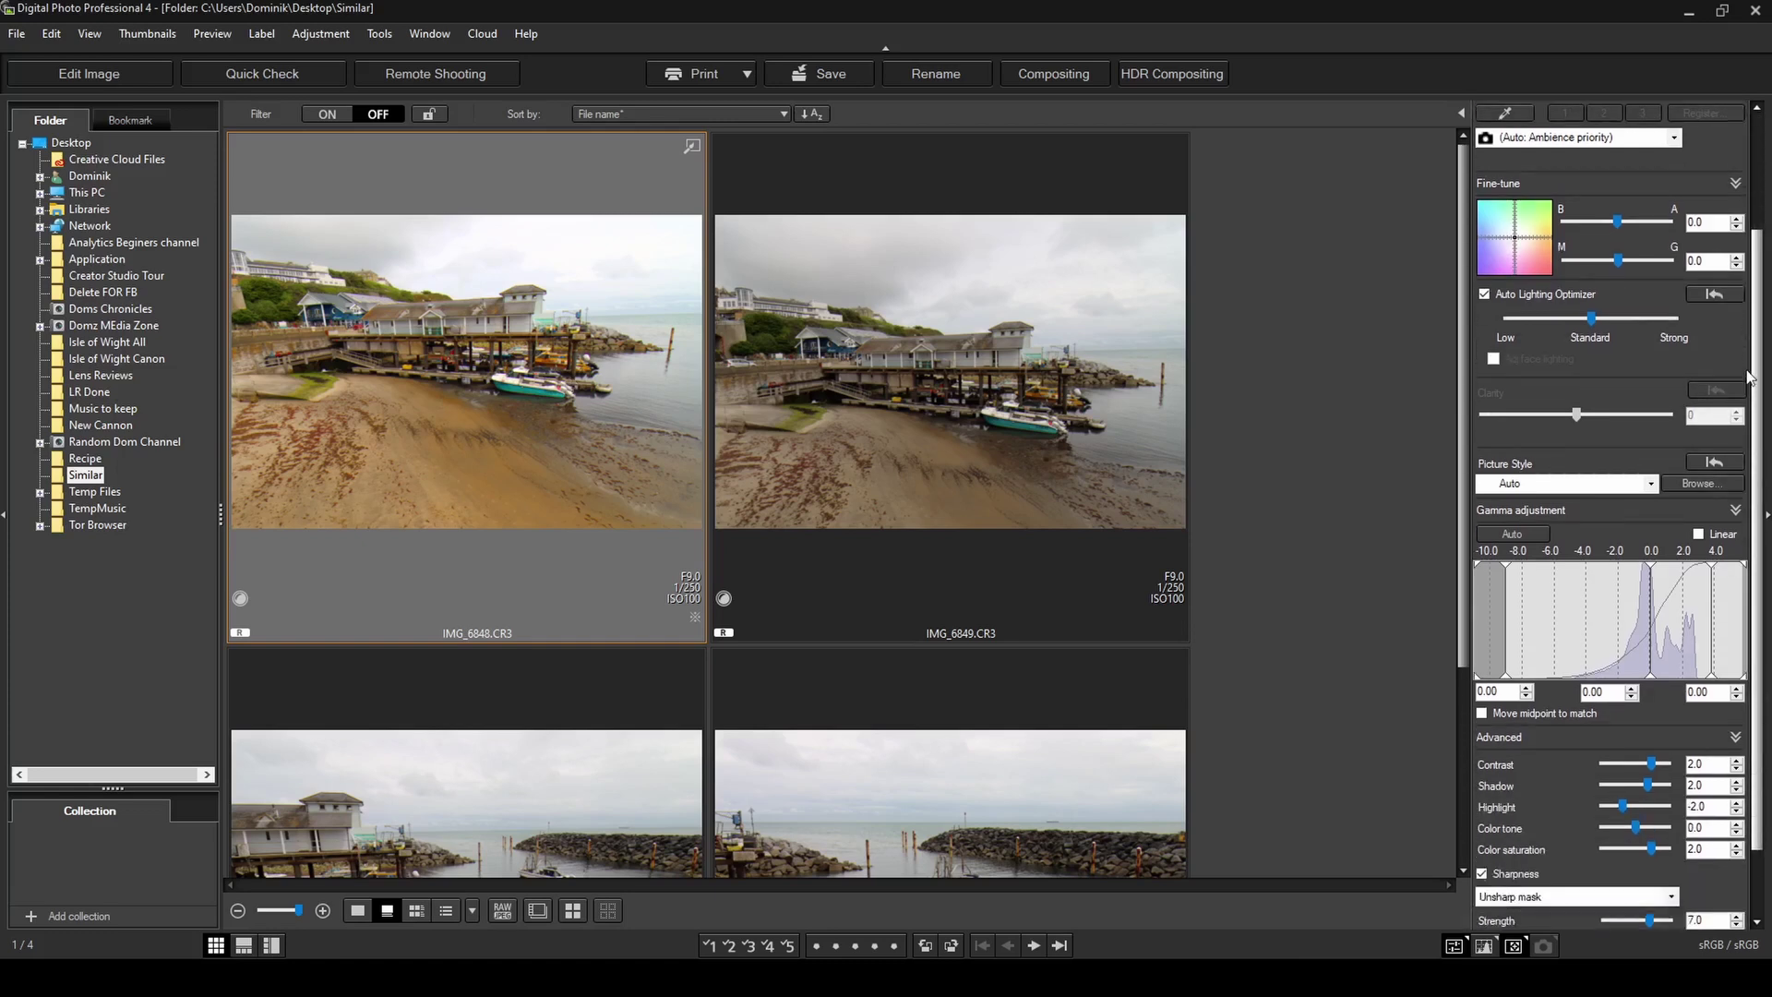
scroll(1750, 377, "down", 2)
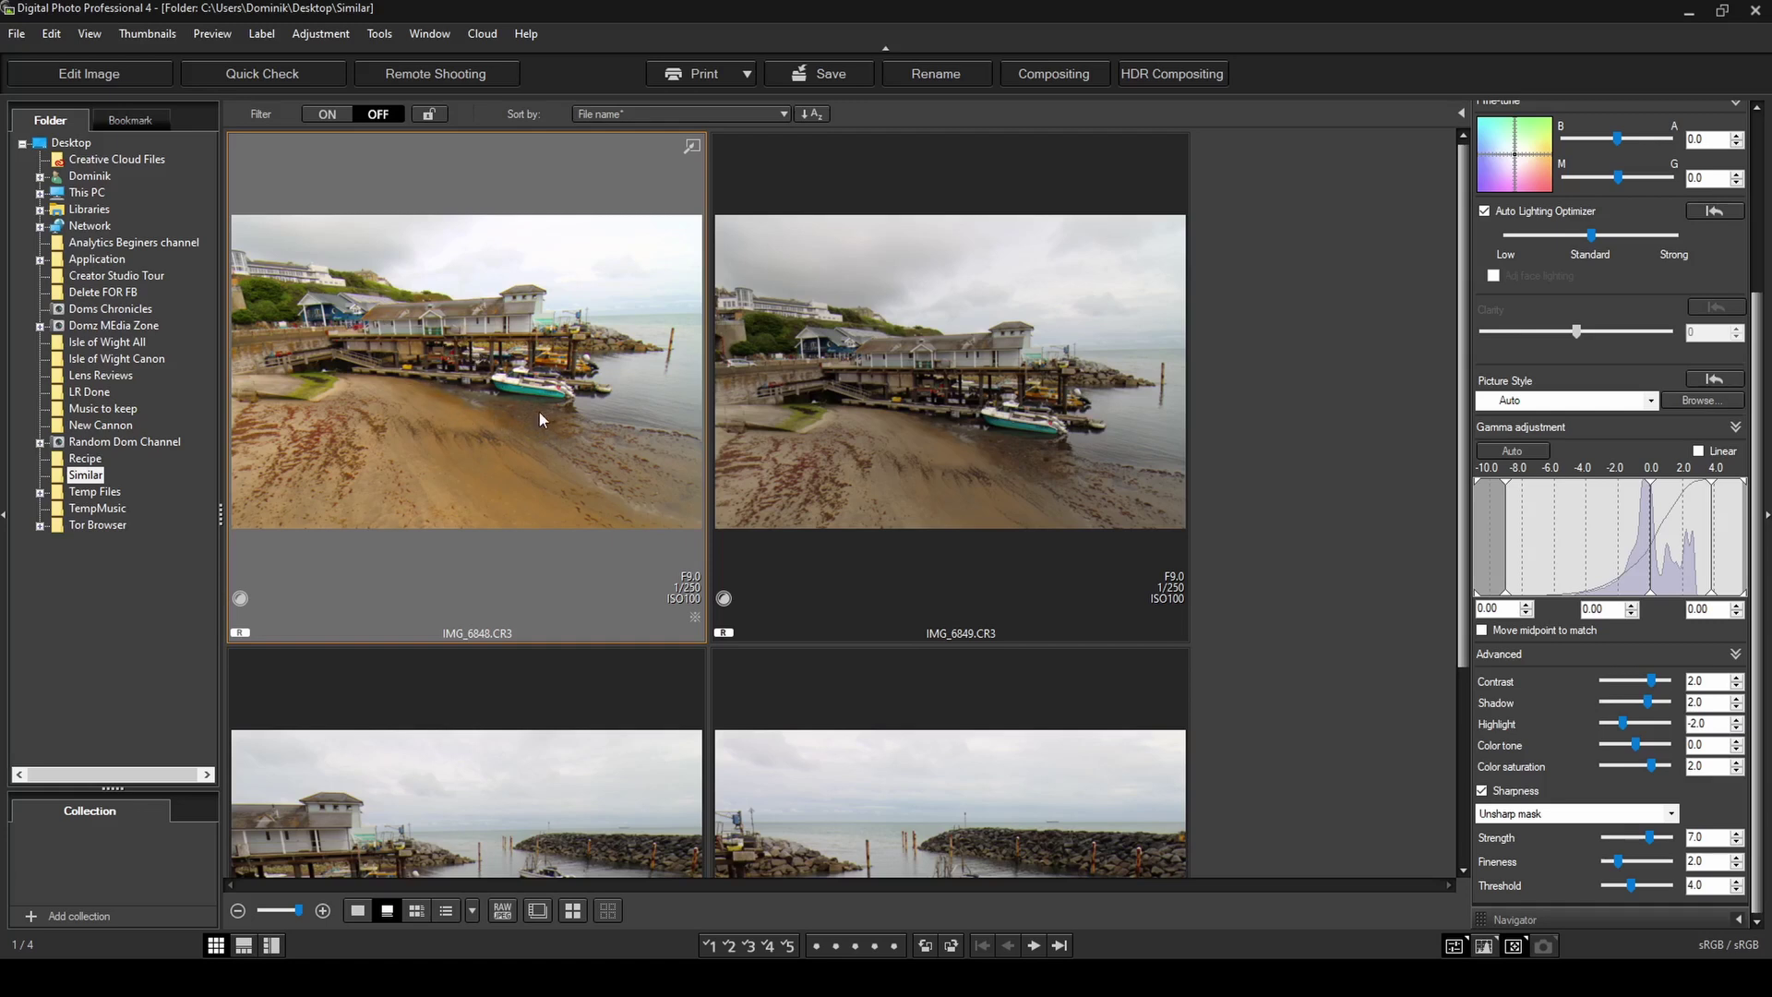
right_click(498, 371)
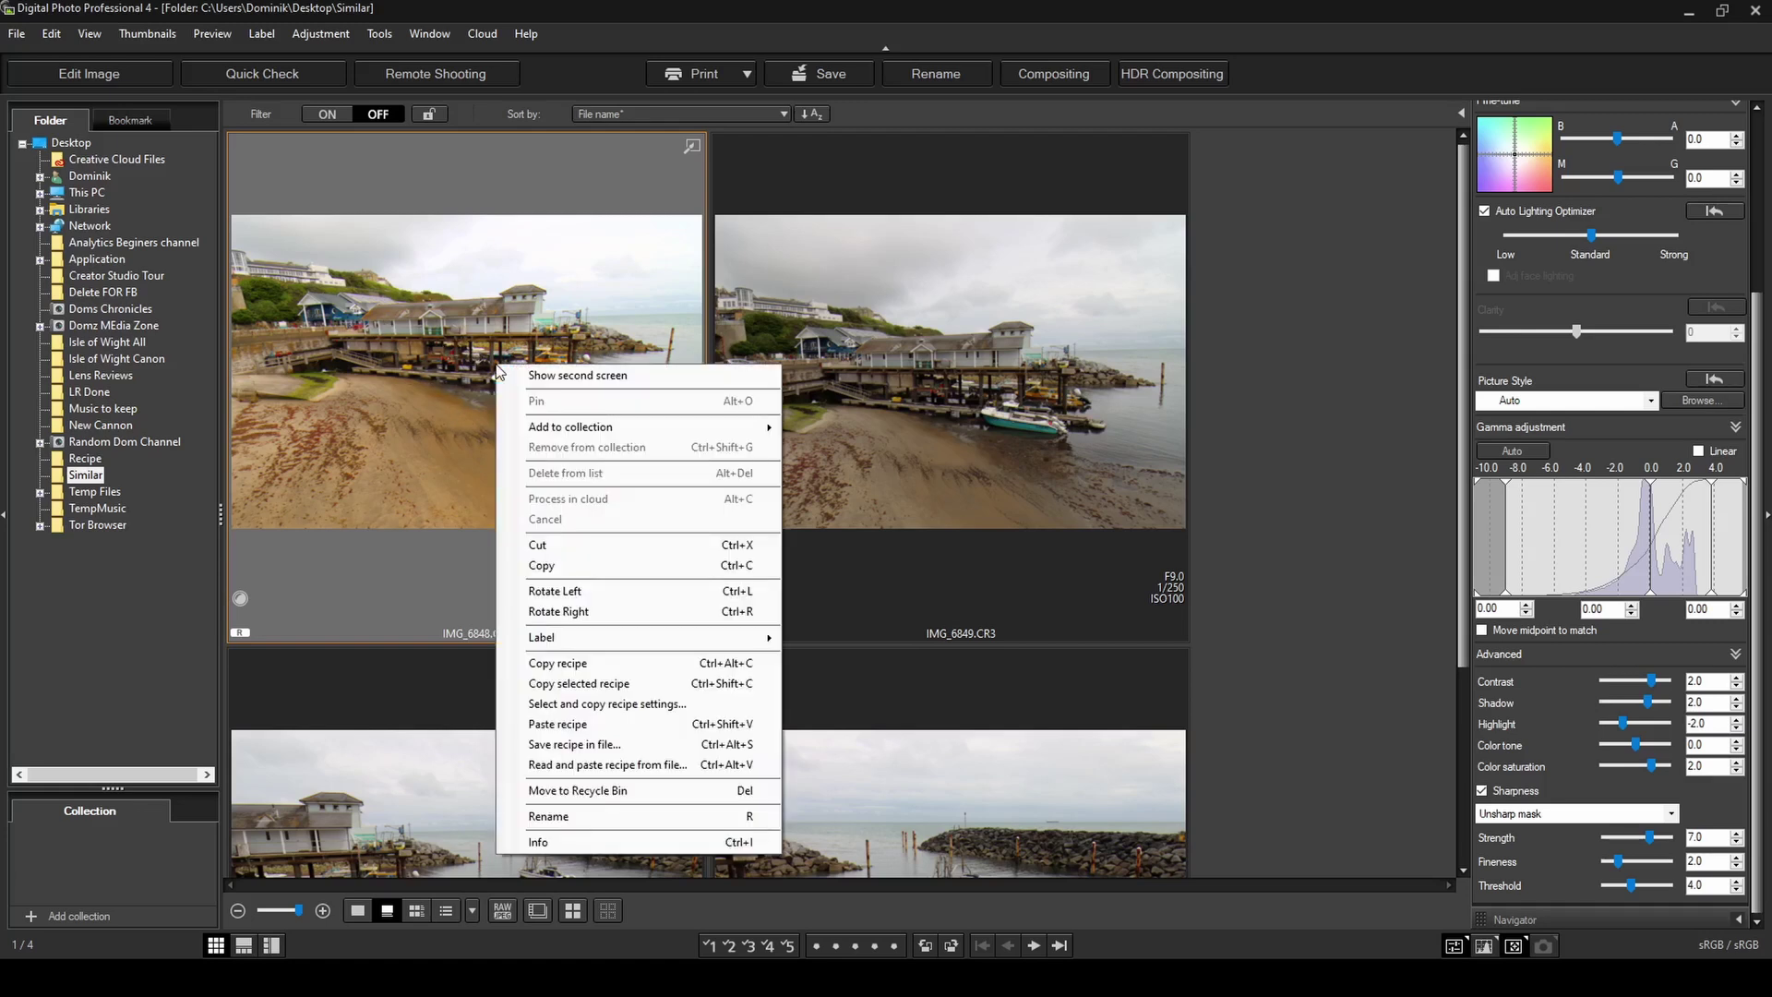
Step: Copy IMG_6848's recipe and paste it onto IMG_6849
left_click(598, 663)
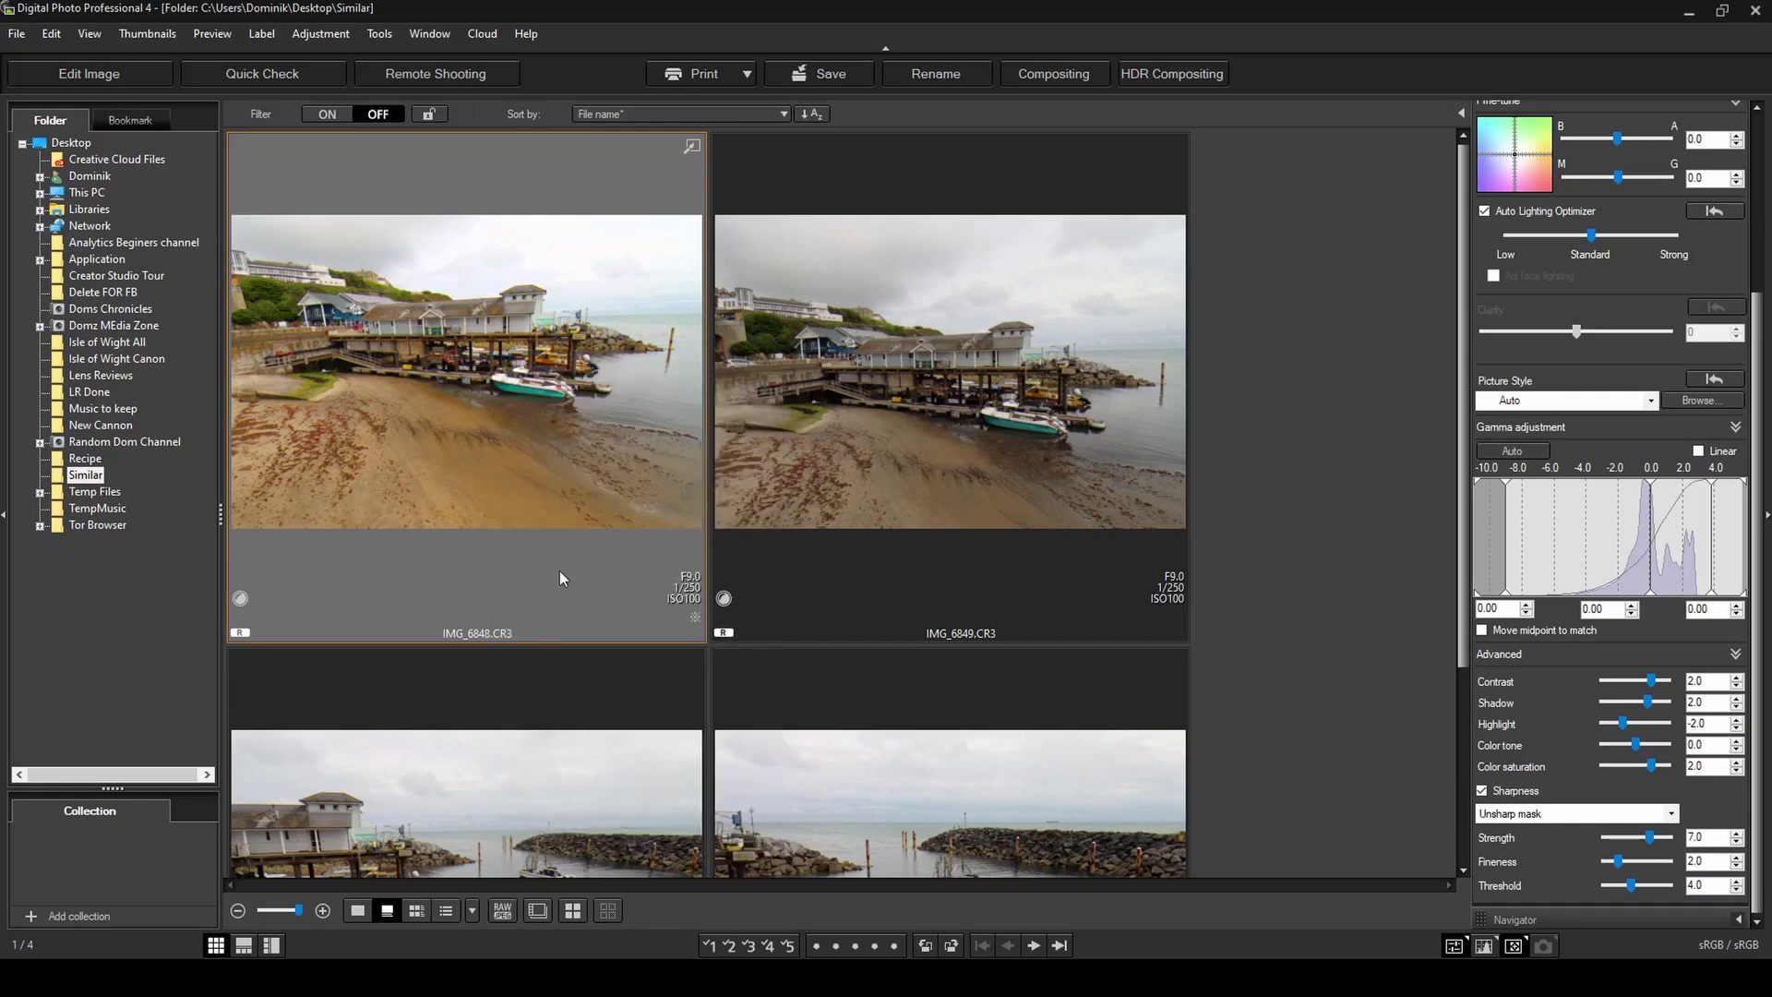
left_click(871, 428)
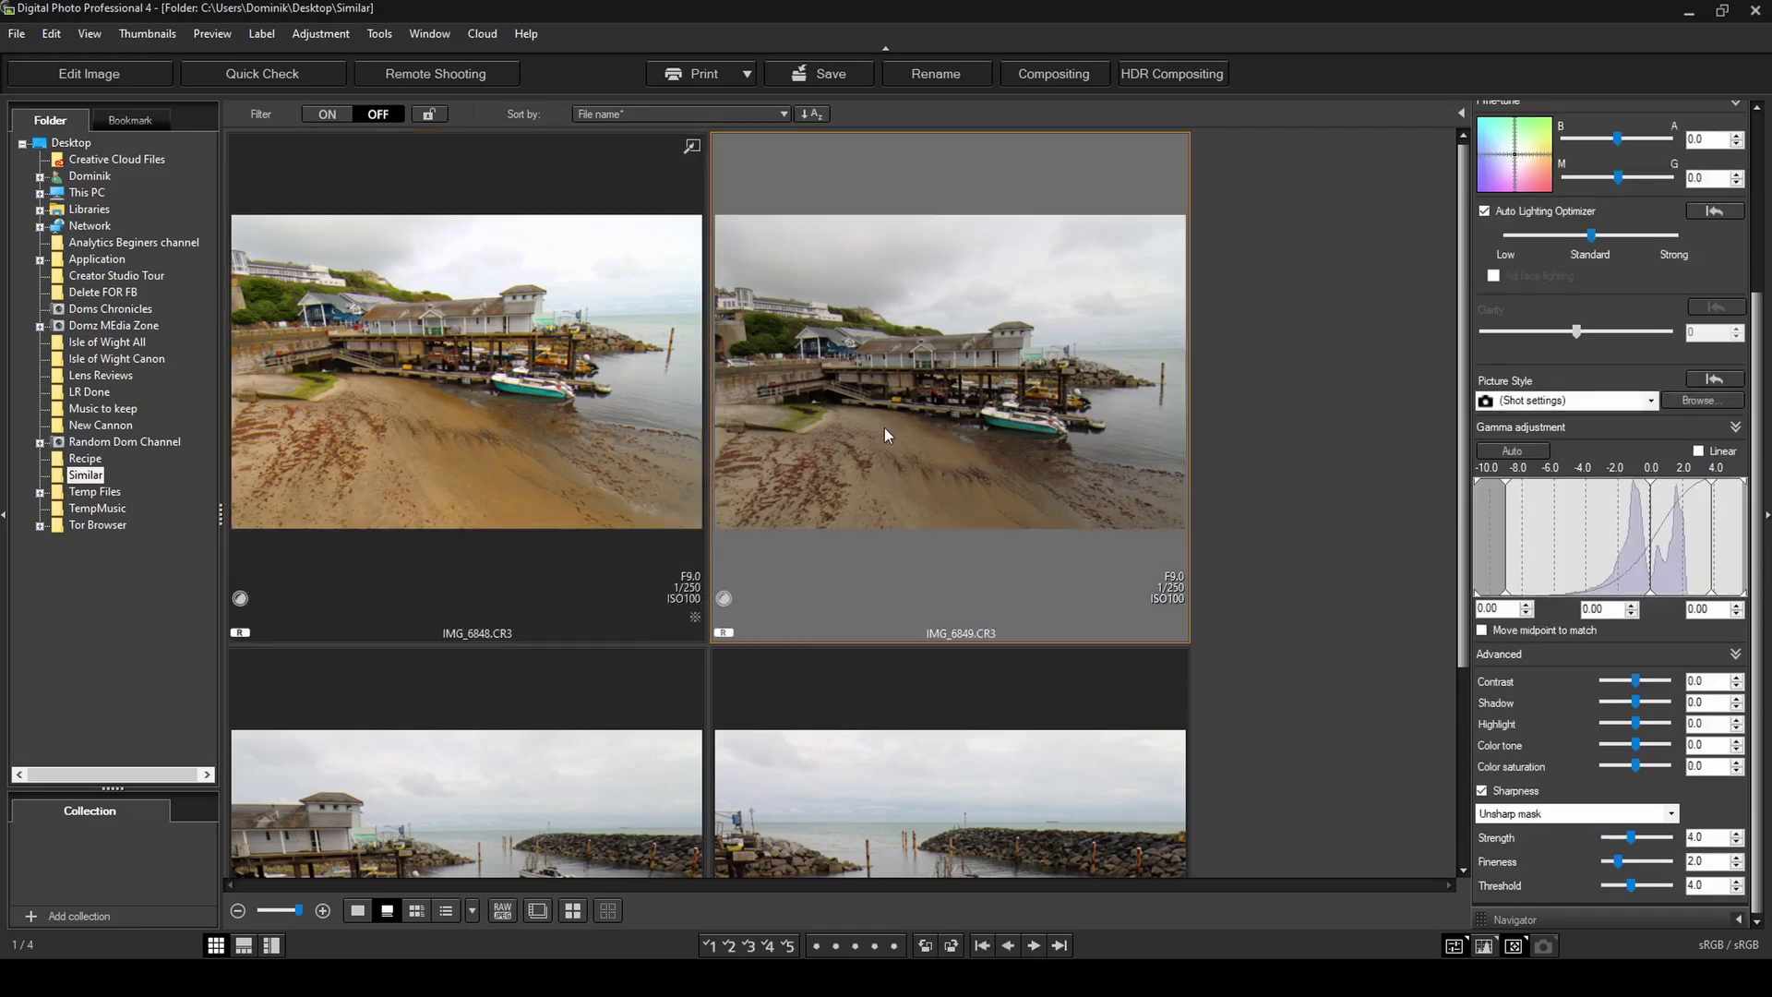
right_click(886, 424)
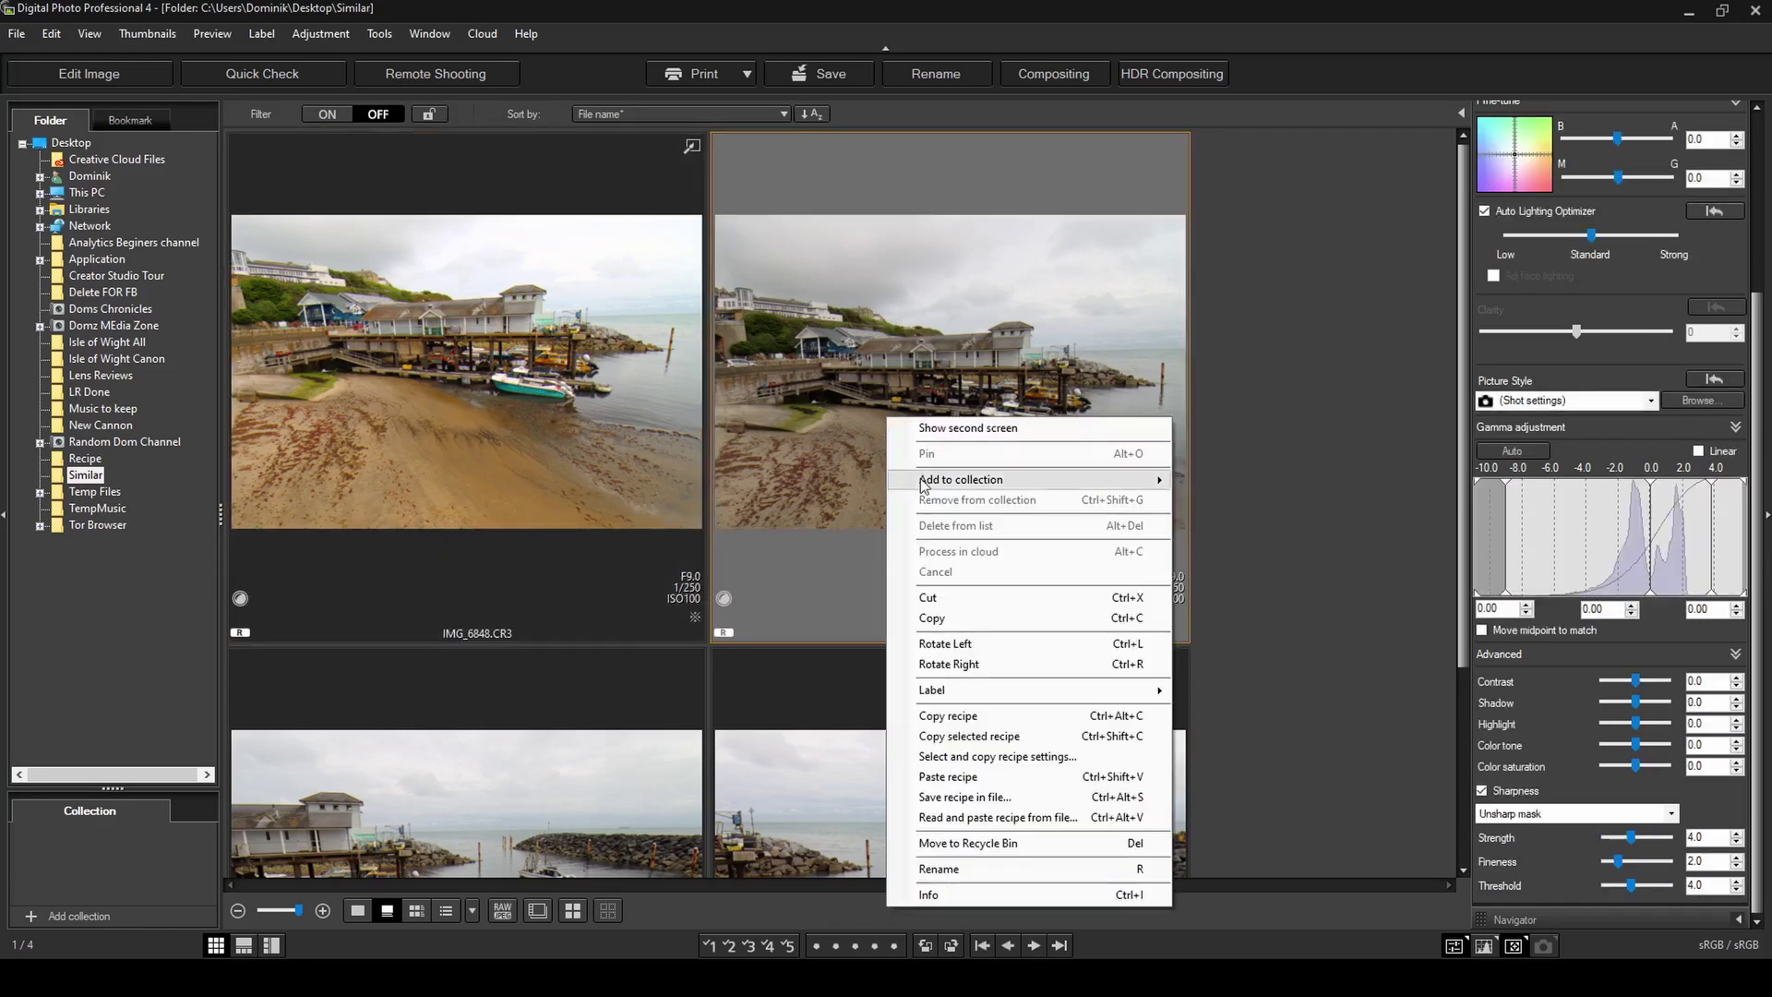
left_click(960, 779)
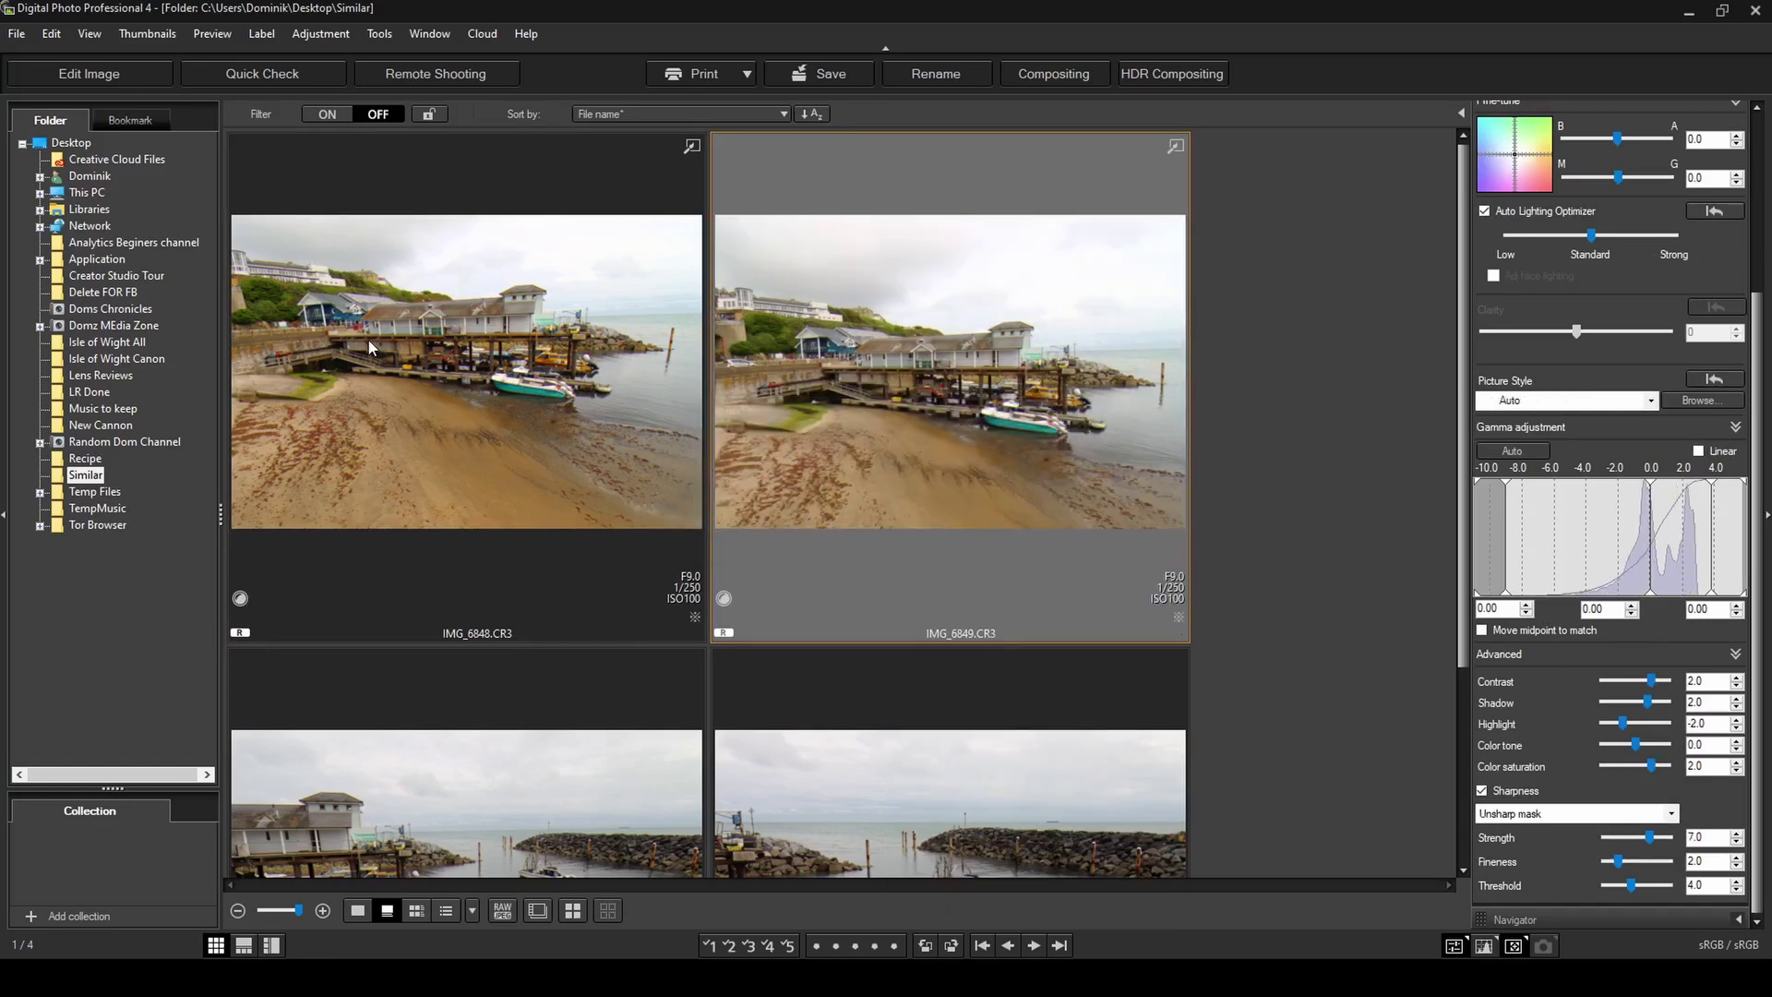
Step: Compare IMG_6848 and IMG_6849 to confirm contrast 2 and sharpness strength 7 match
left_click(368, 340)
left_click(870, 426)
left_click(646, 487)
scroll(800, 689, "down", 3)
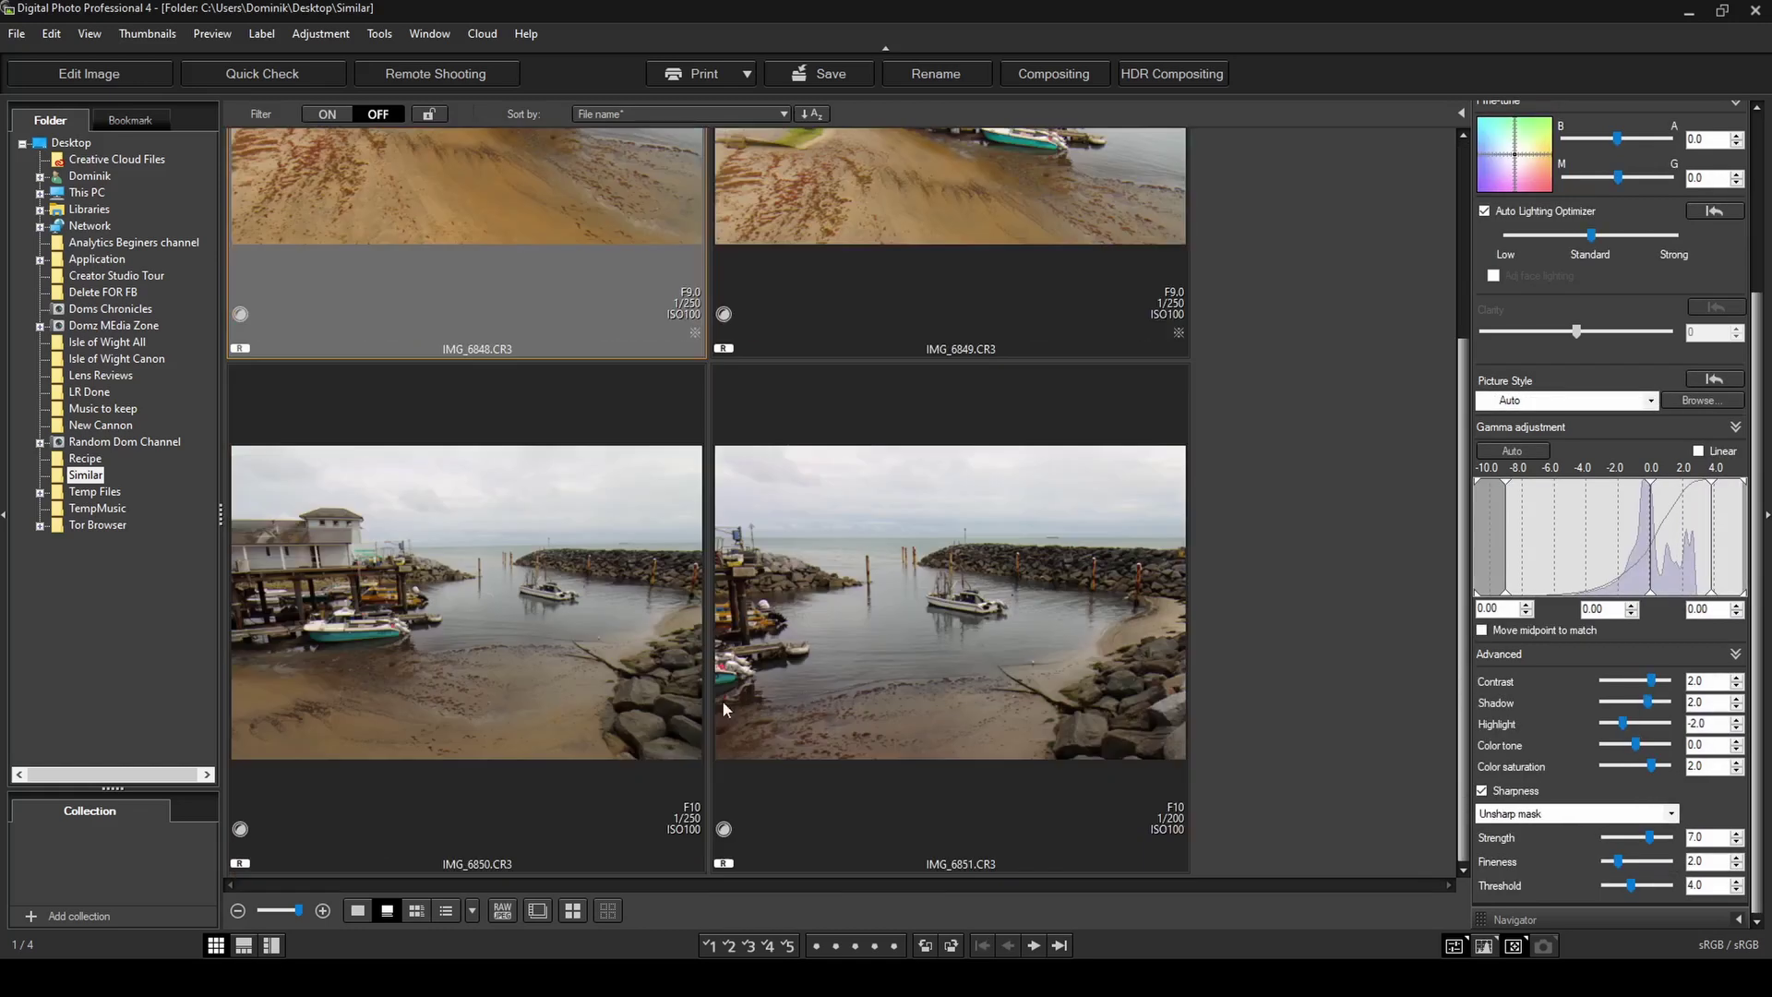
scroll(659, 634, "up", 3)
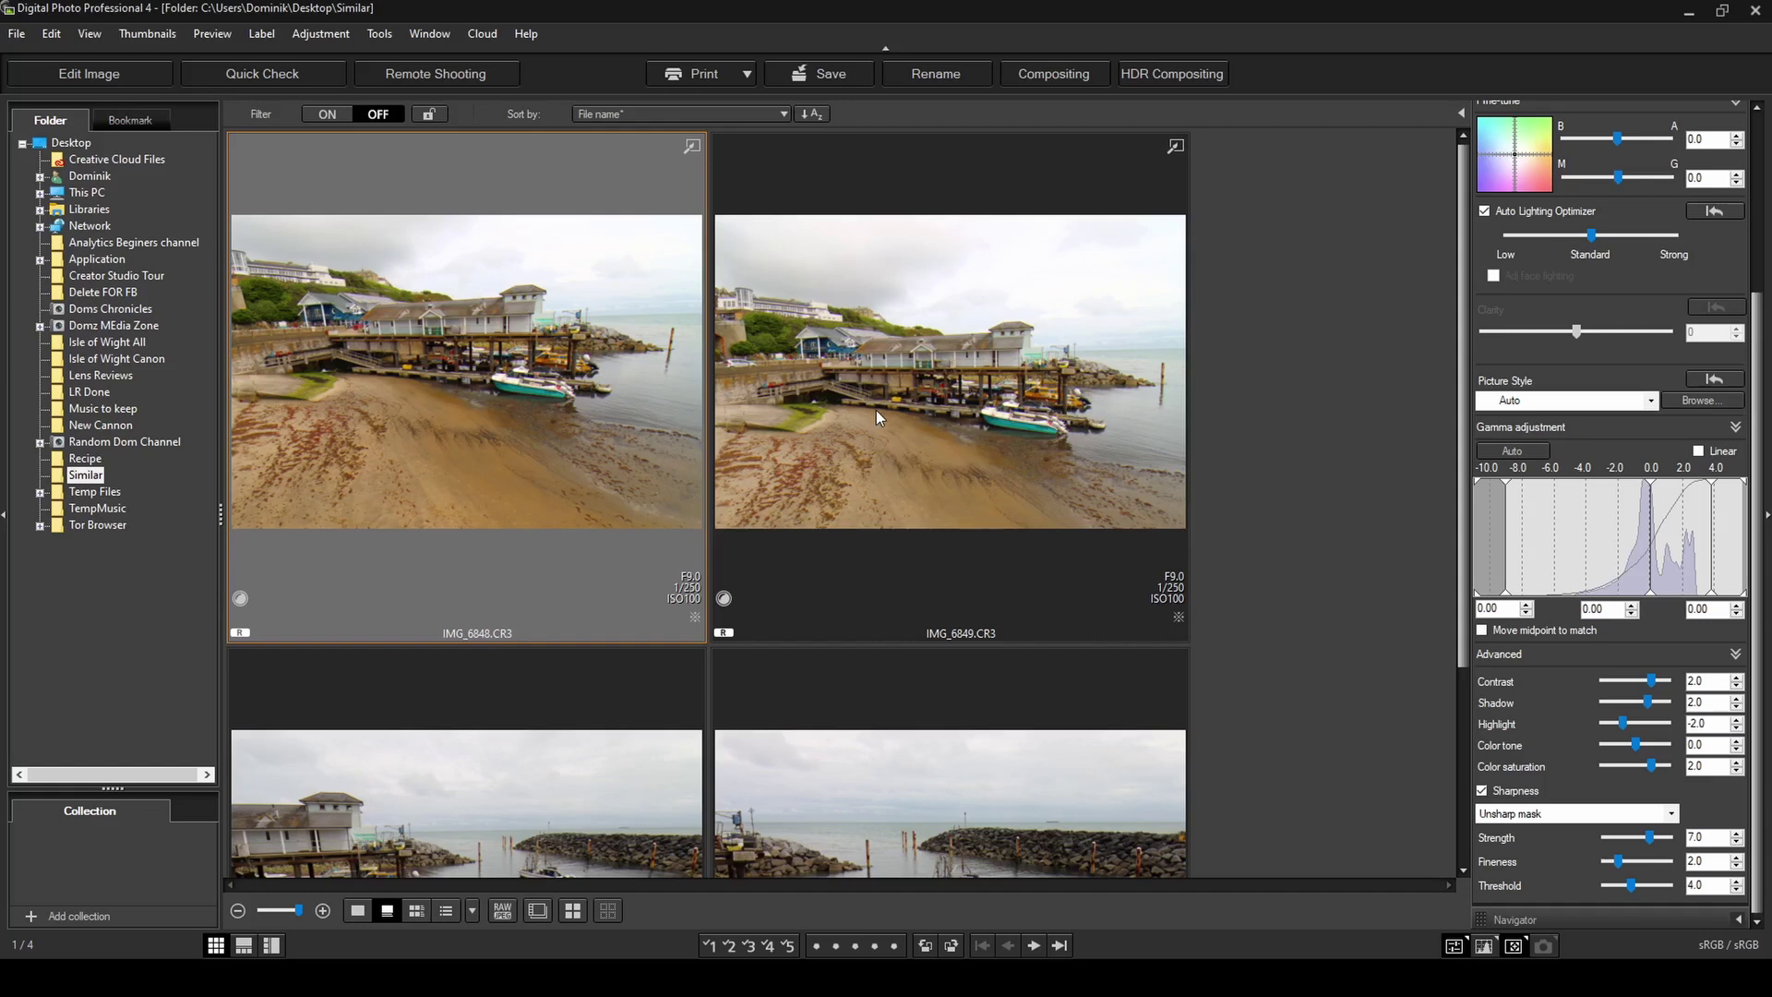
Step: Start saving IMG_6848's recipe to a file and create a new folder named Recipes
right_click(460, 372)
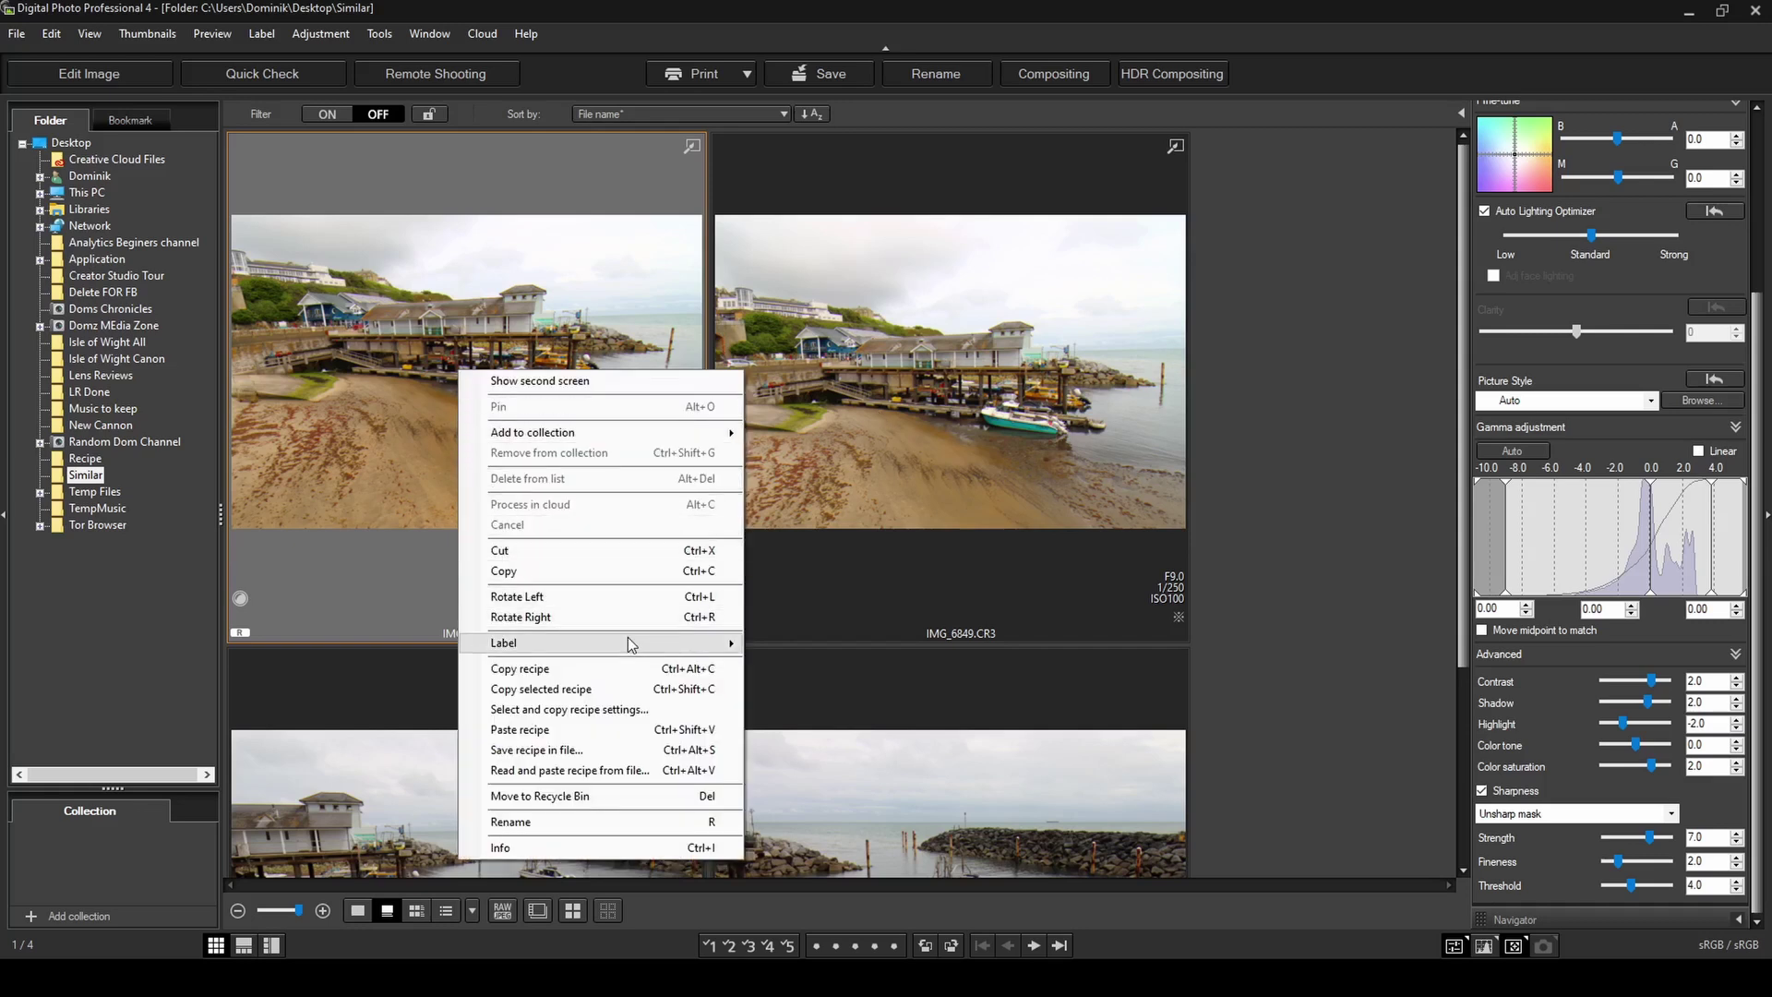
left_click(593, 751)
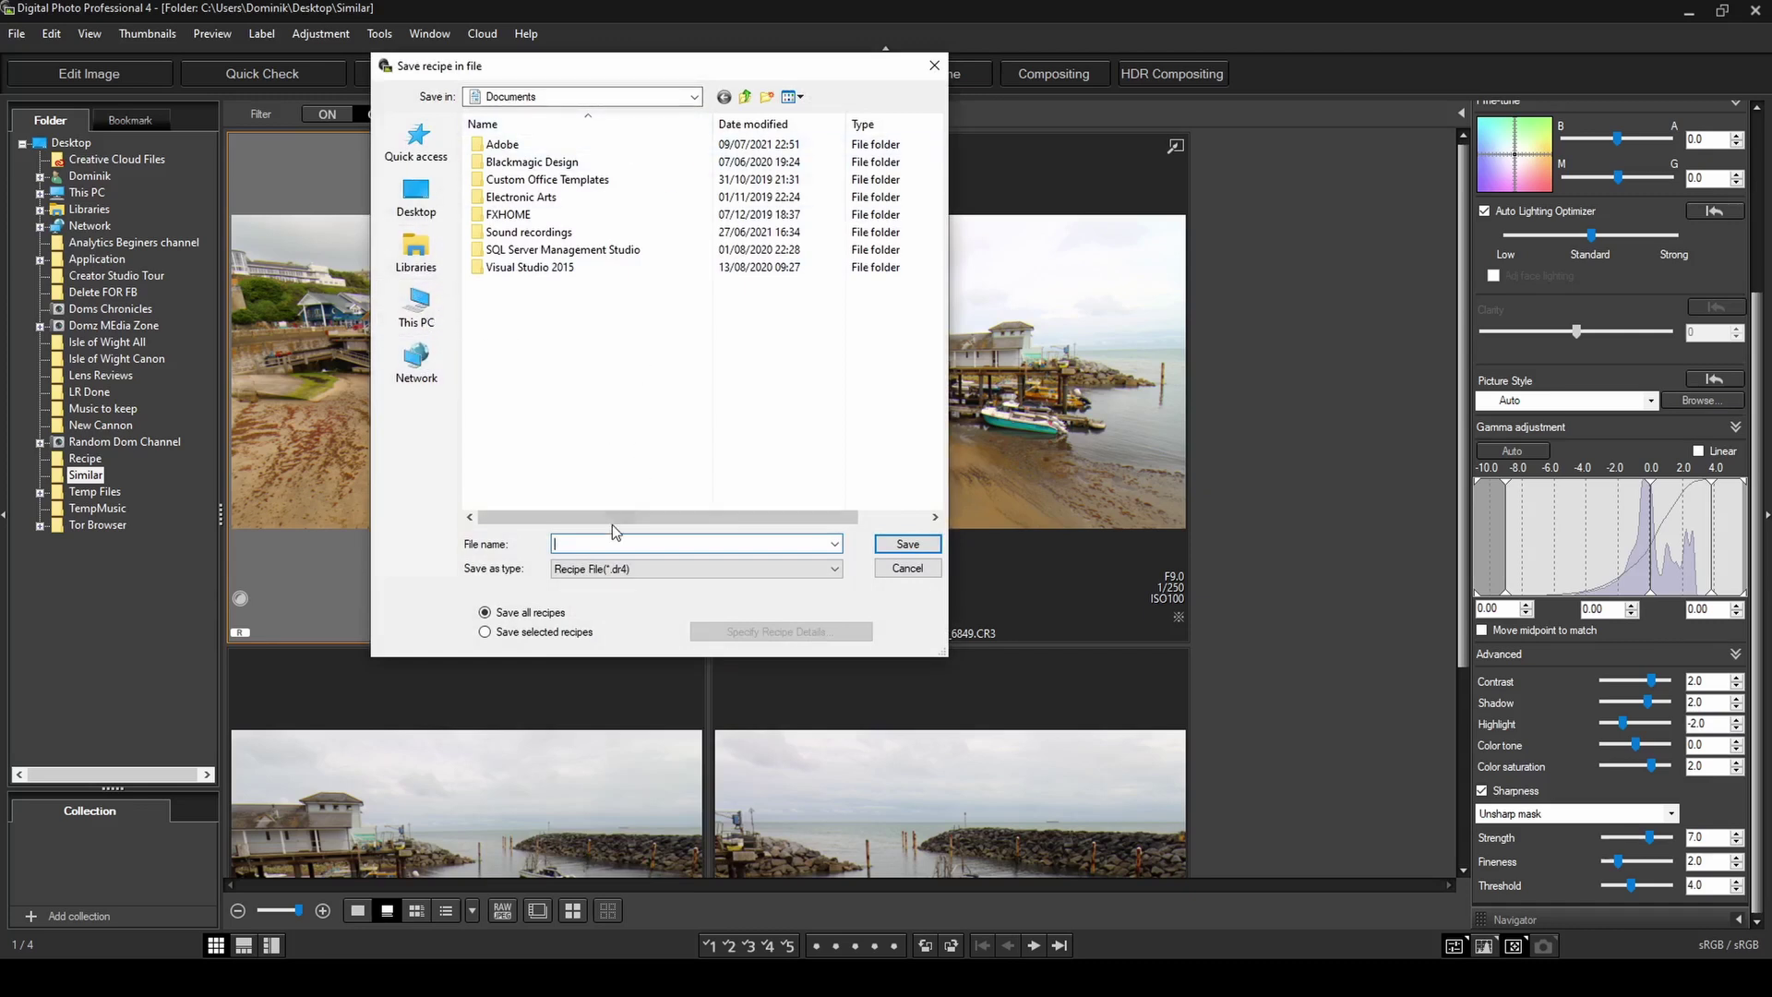
right_click(536, 366)
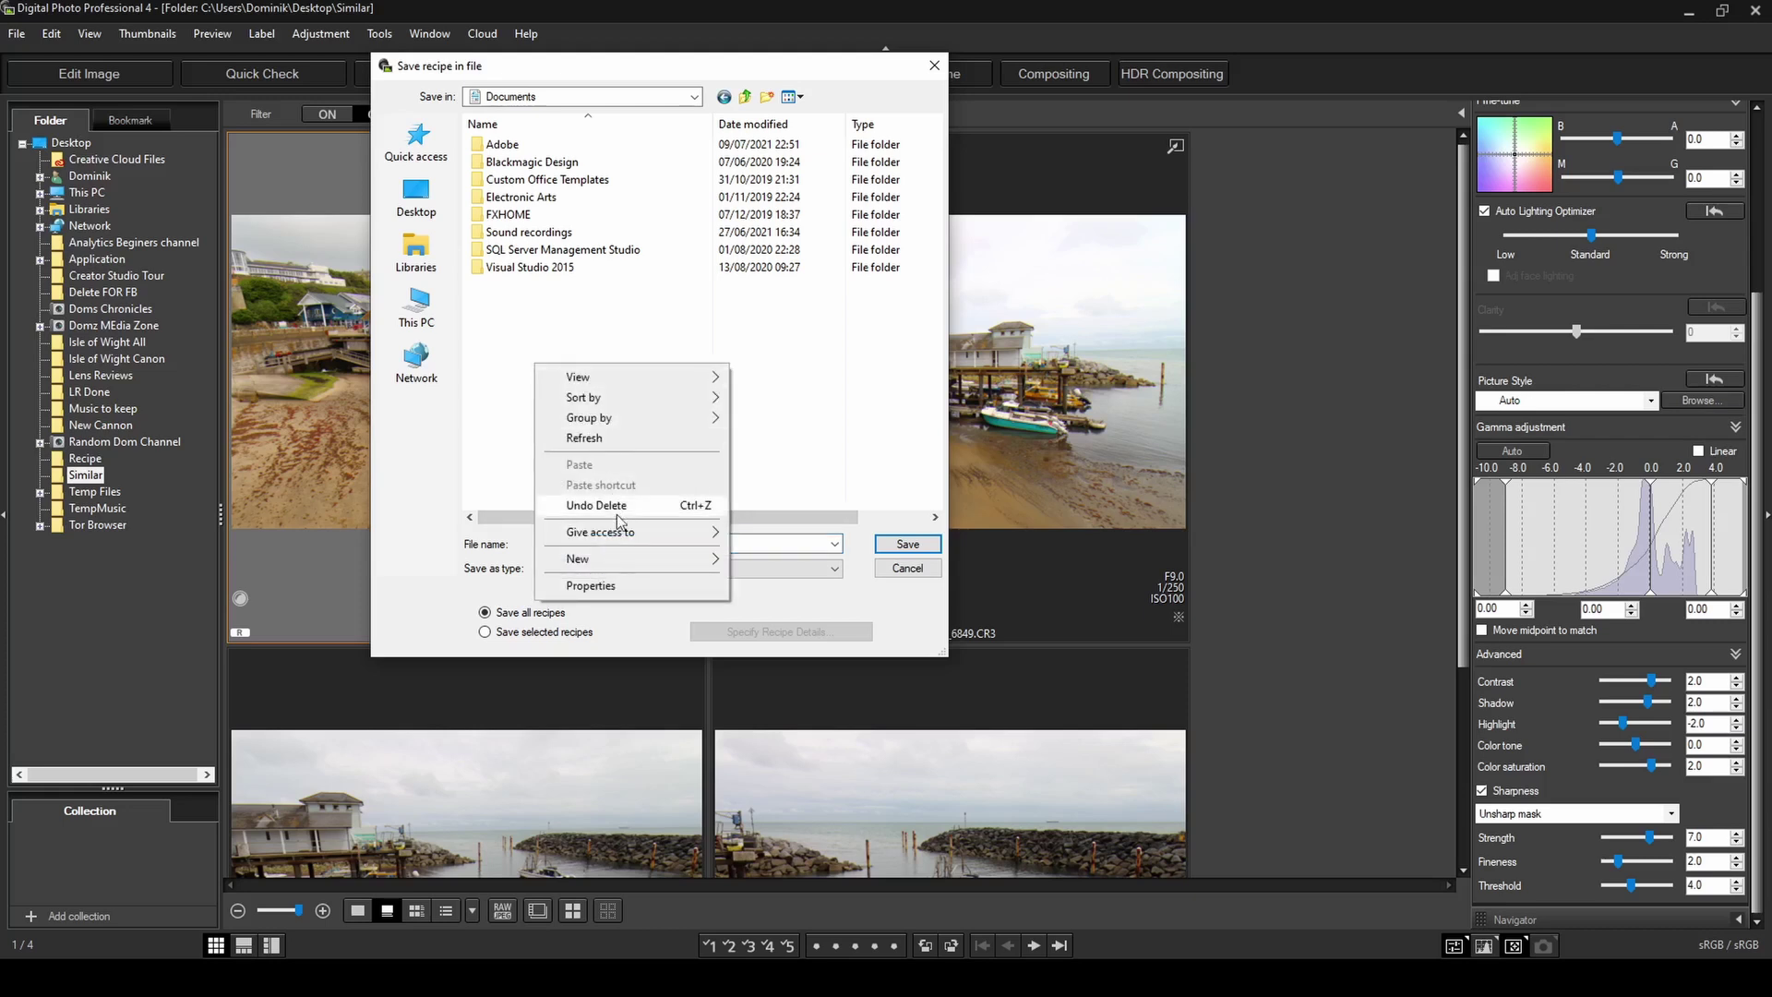
mouse_move(623, 560)
left_click(753, 561)
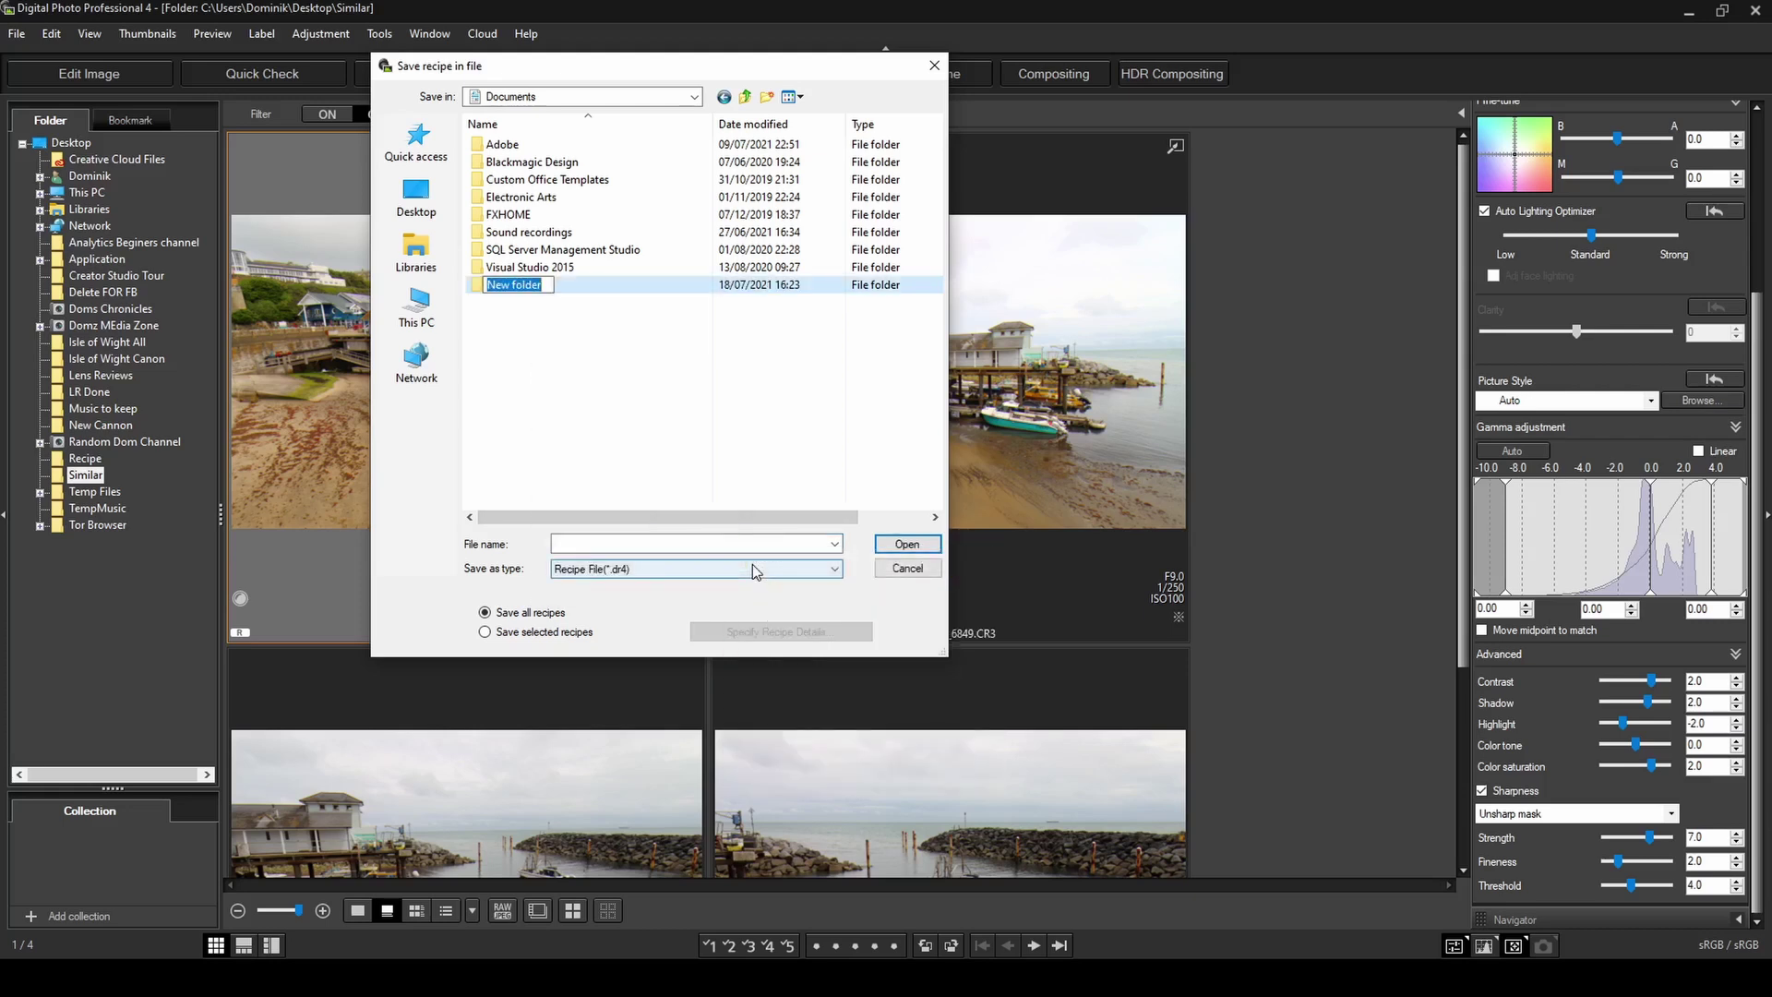
type("Recipes")
key("Return")
Step: Save the recipe as Beach inside the Recipes folder
double_click(503, 285)
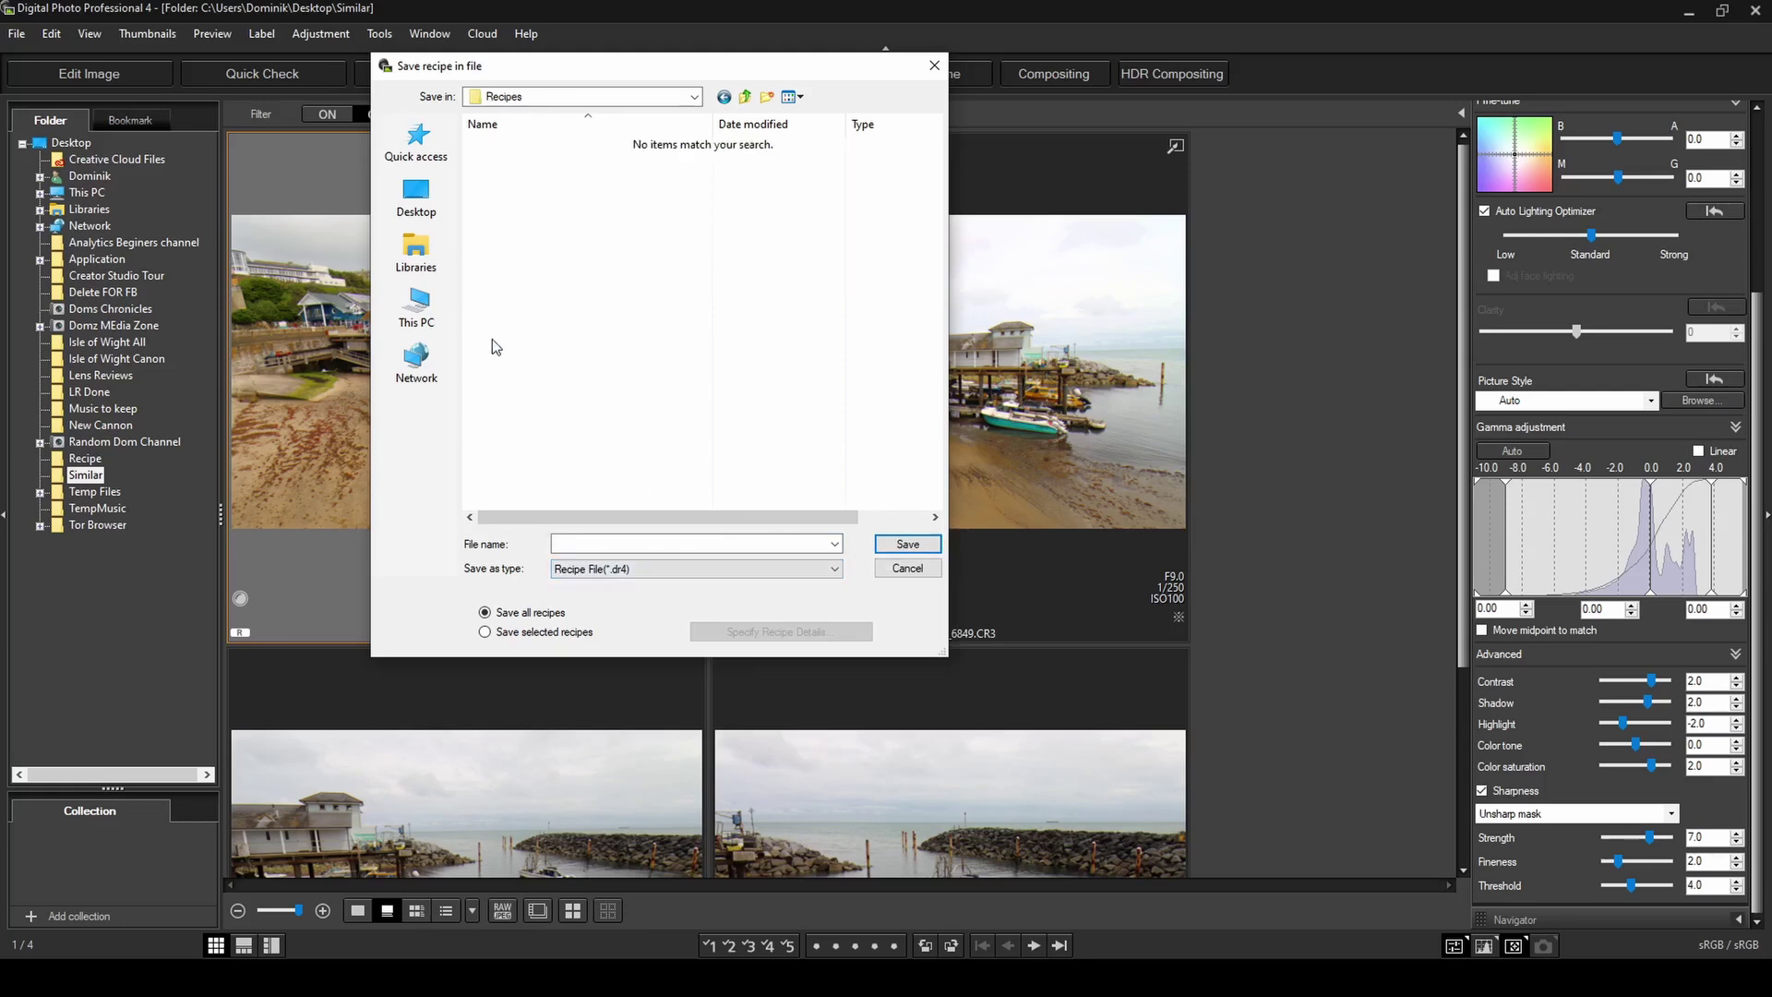
left_click(577, 544)
type("Beach")
left_click(908, 544)
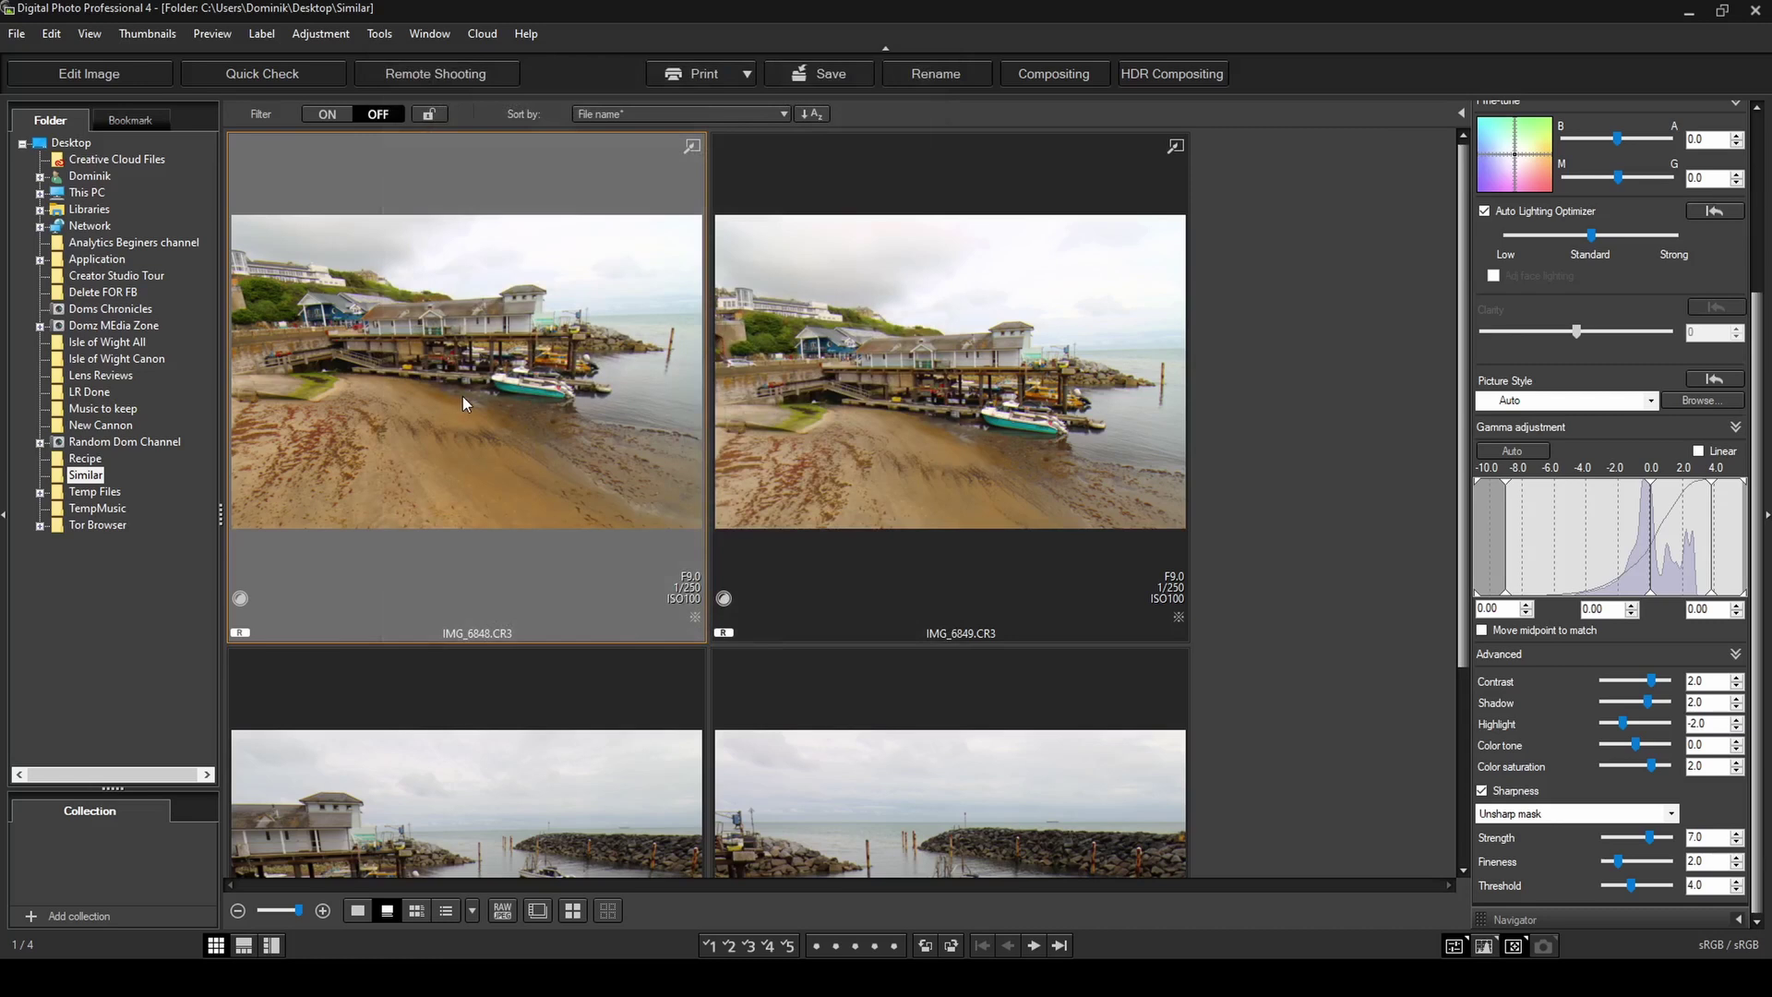
Step: Load the Beach.dr4 recipe file onto IMG_6850, giving it contrast 2 and sharpness 7
scroll(462, 397, "down", 3)
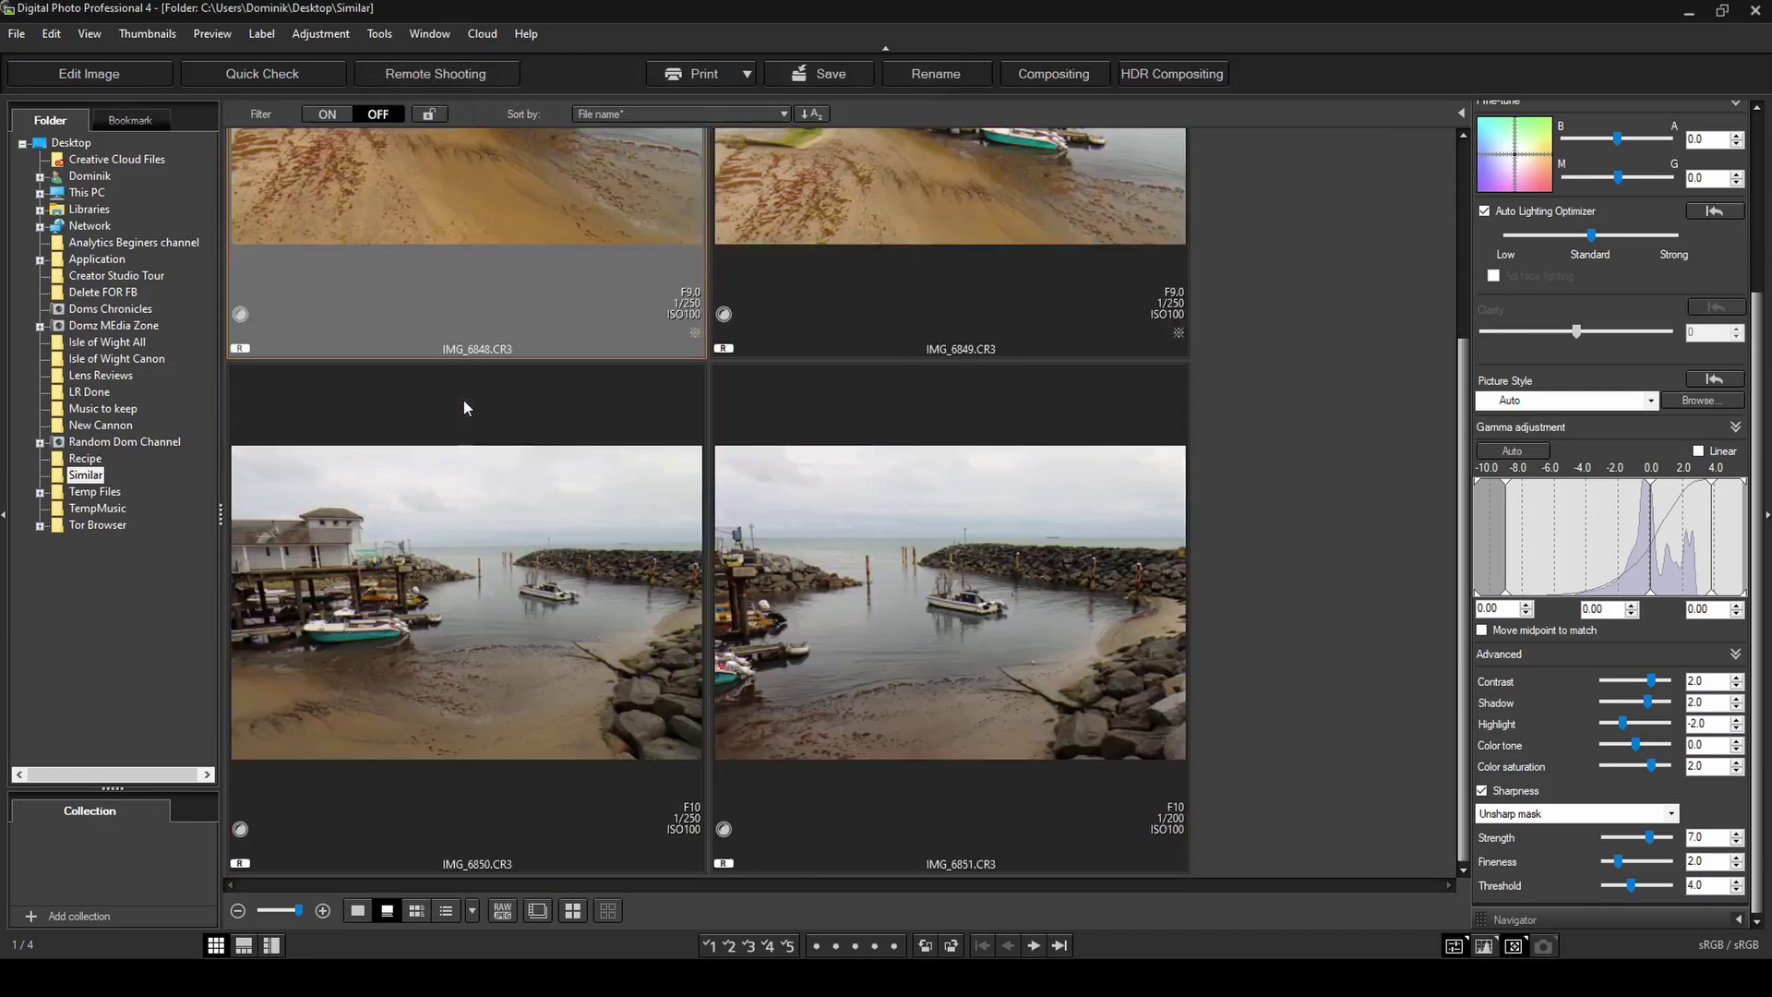
left_click(490, 580)
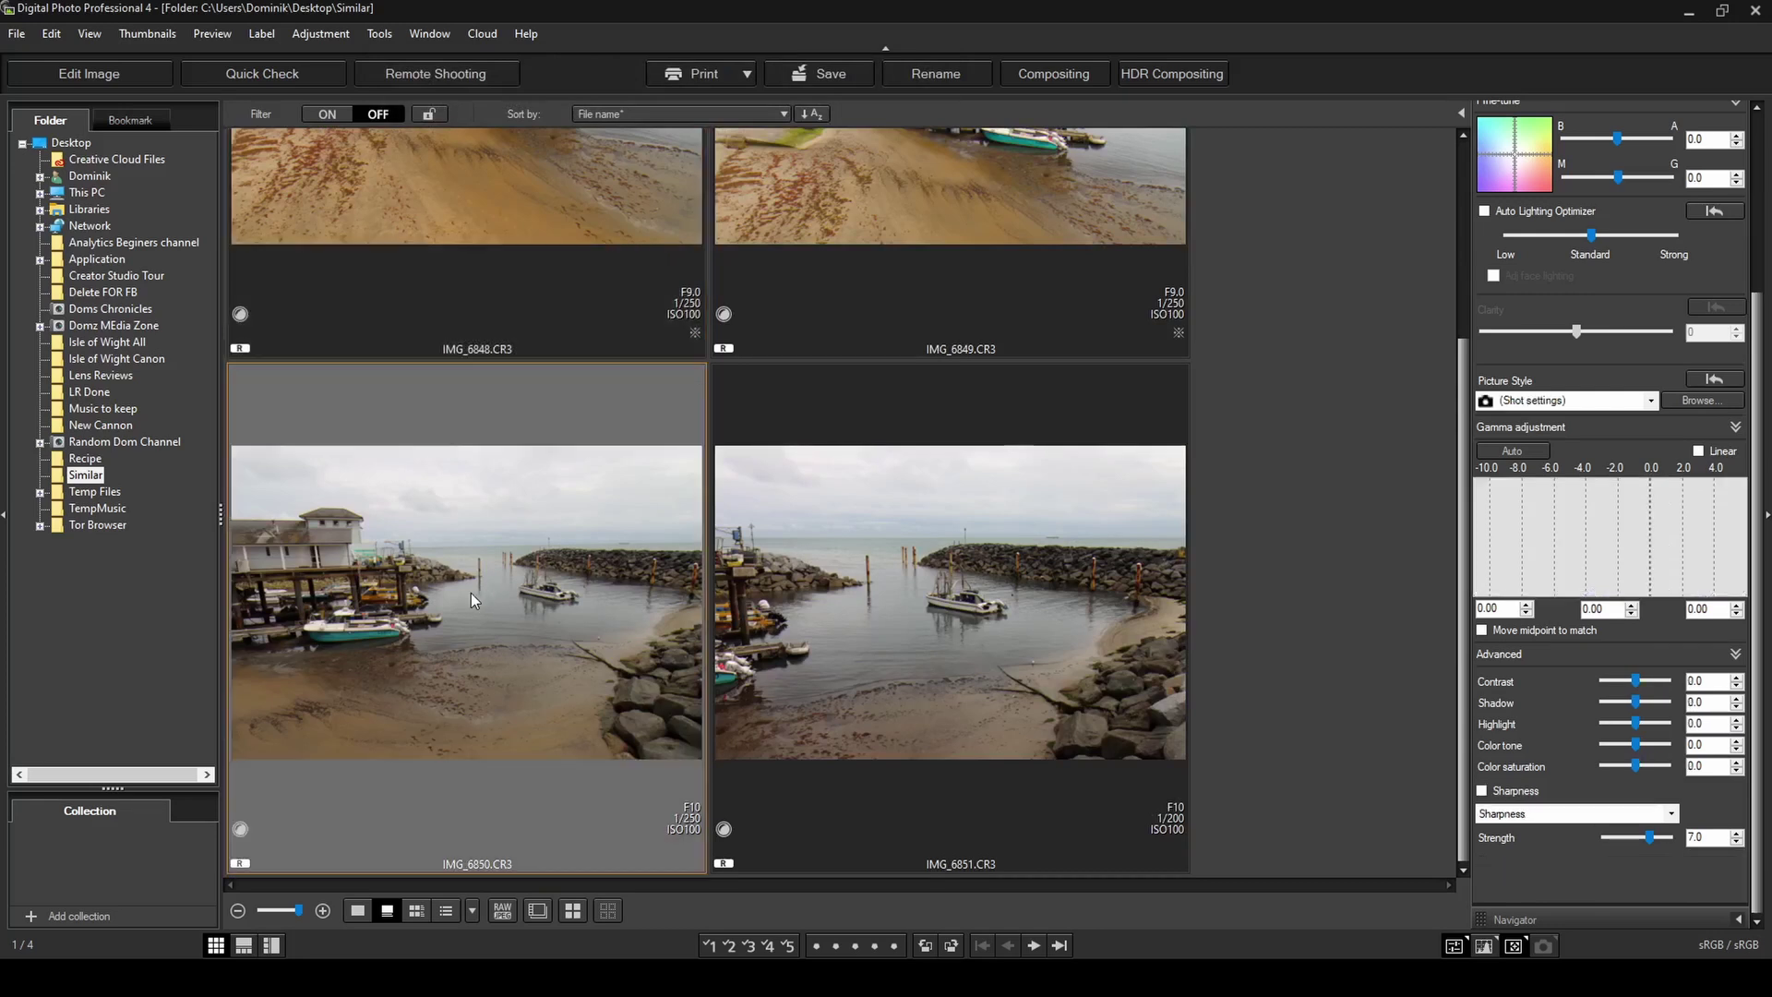
right_click(485, 628)
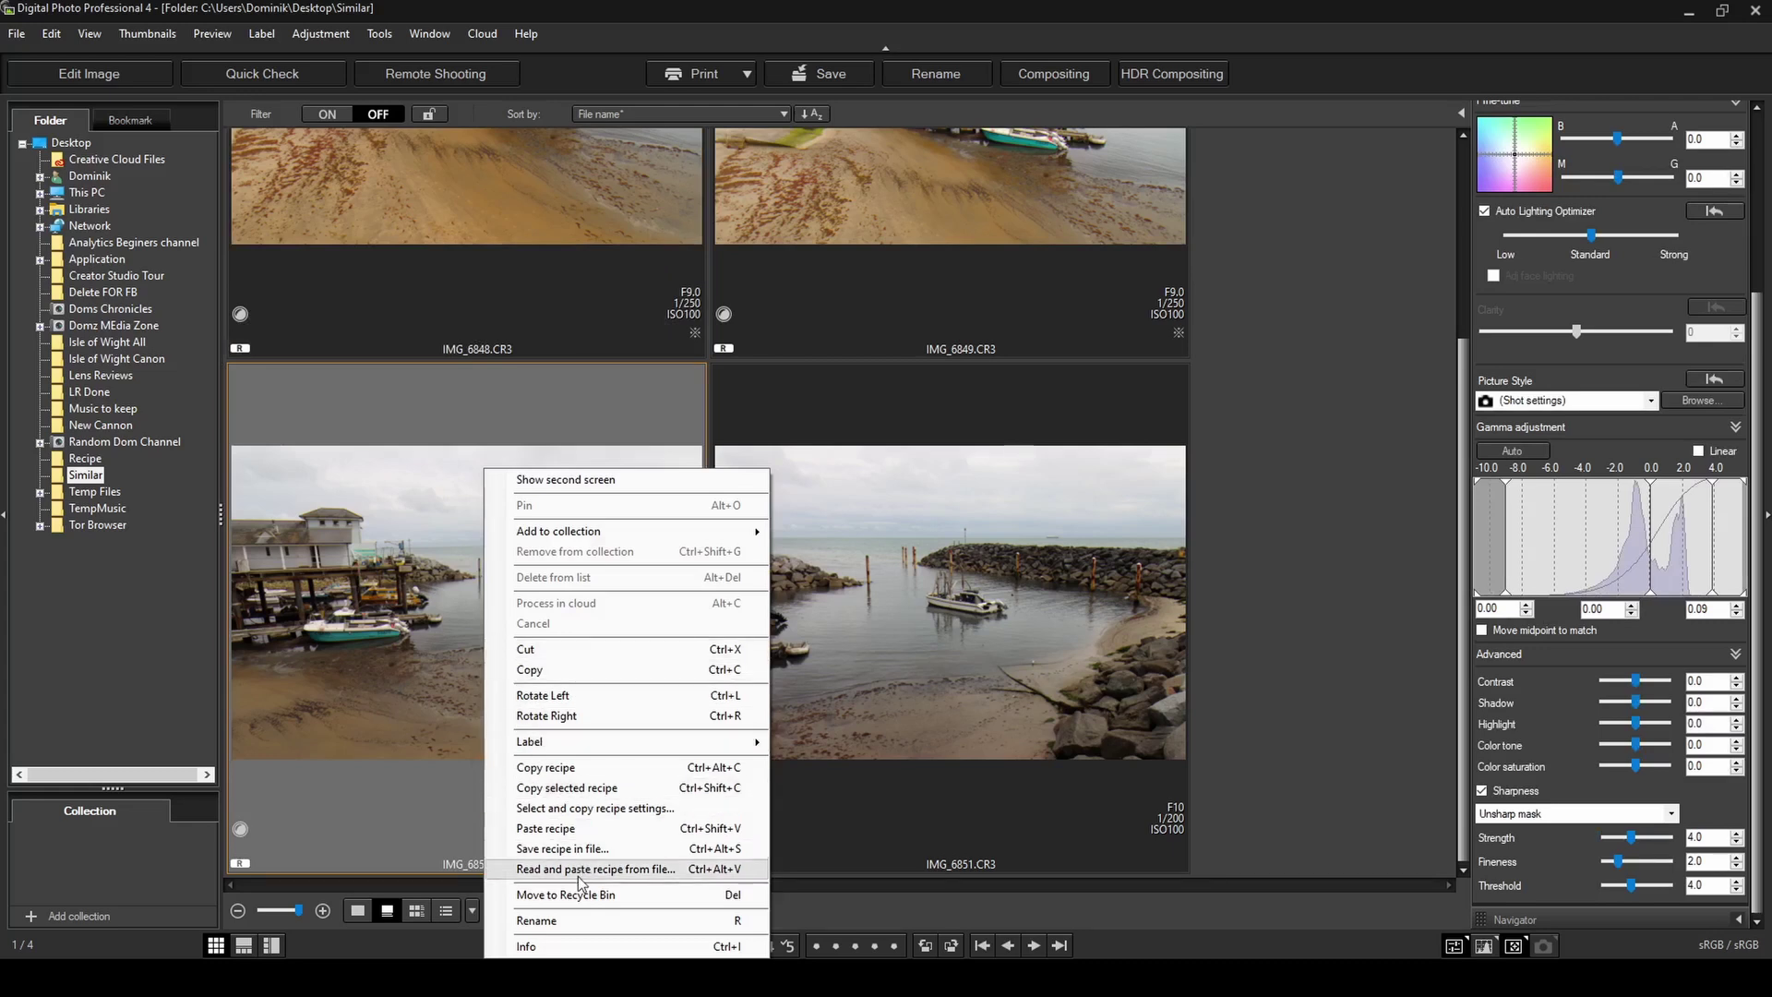
left_click(636, 872)
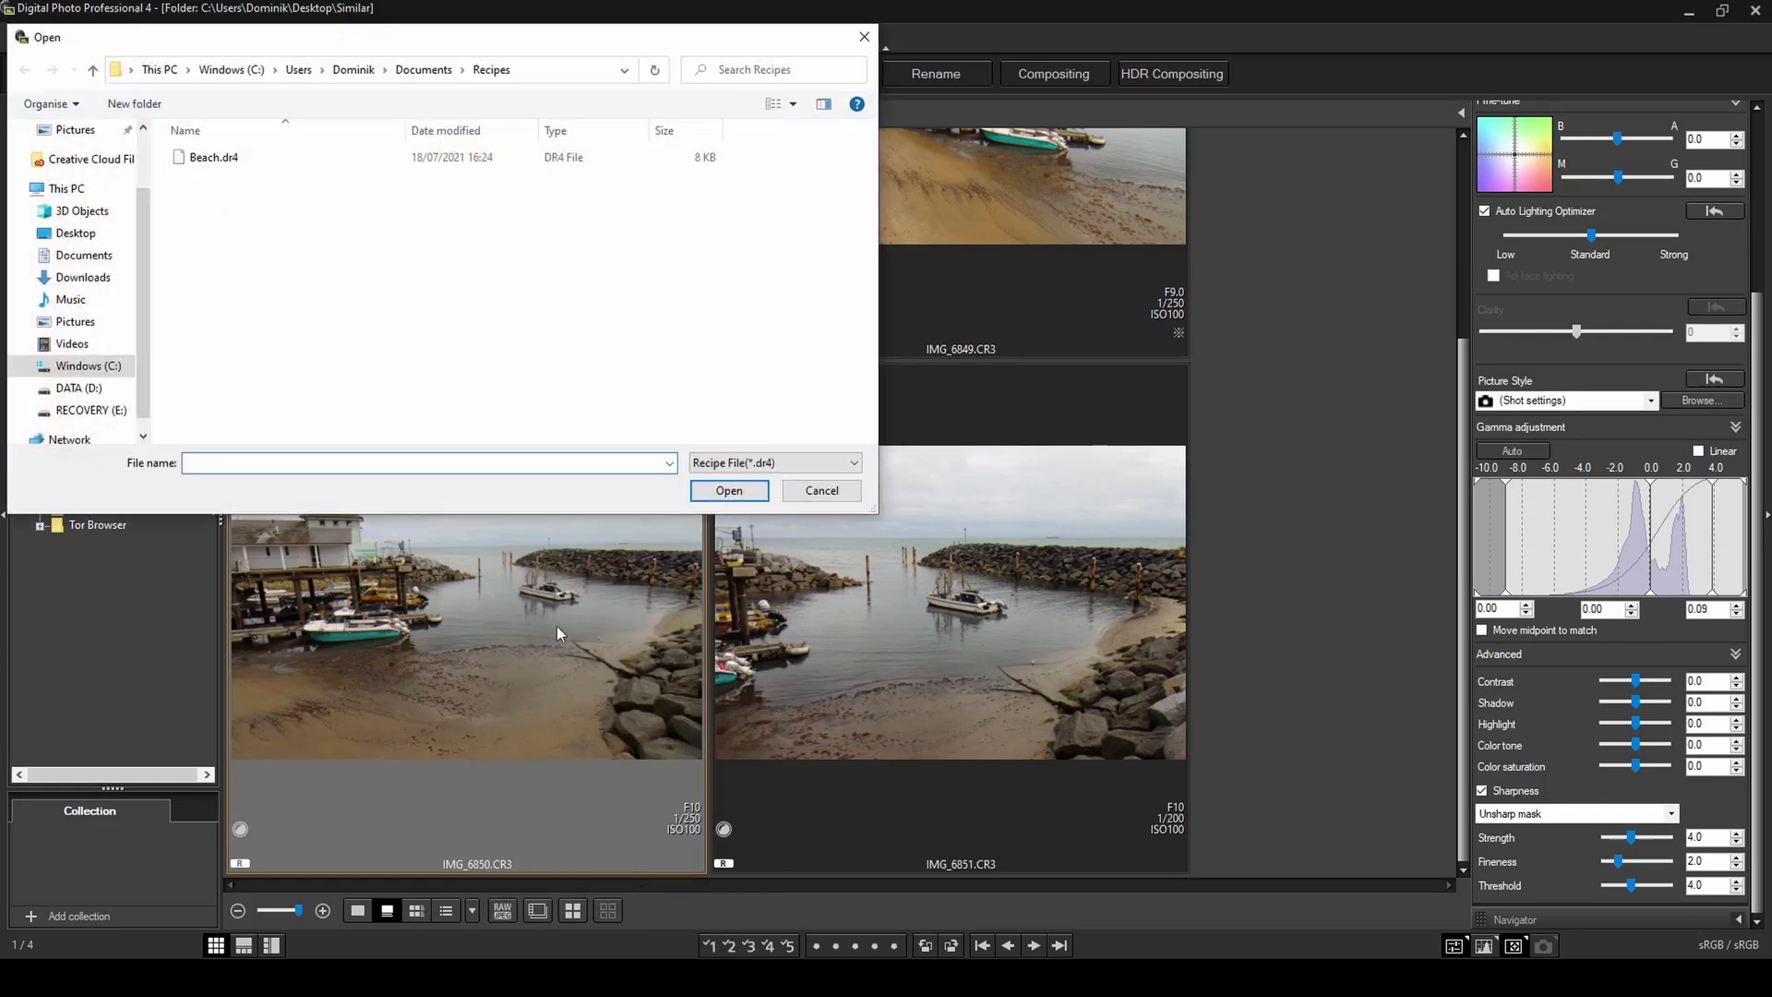
left_click(199, 162)
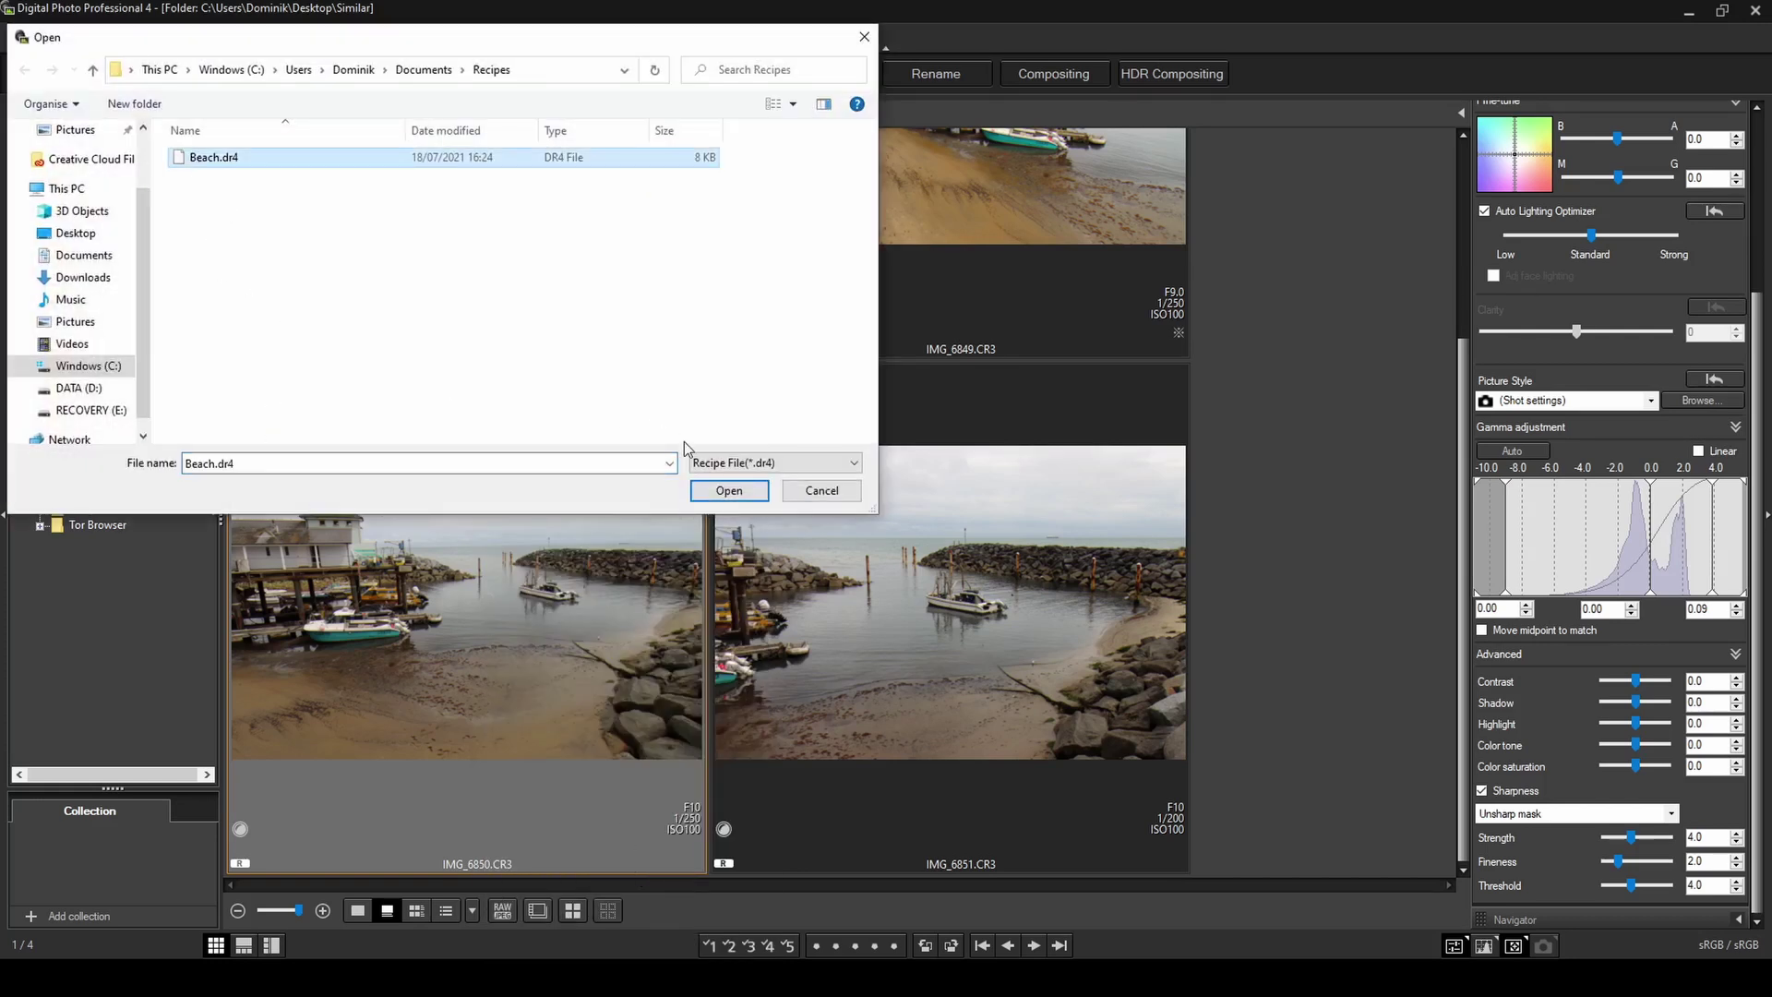
left_click(730, 491)
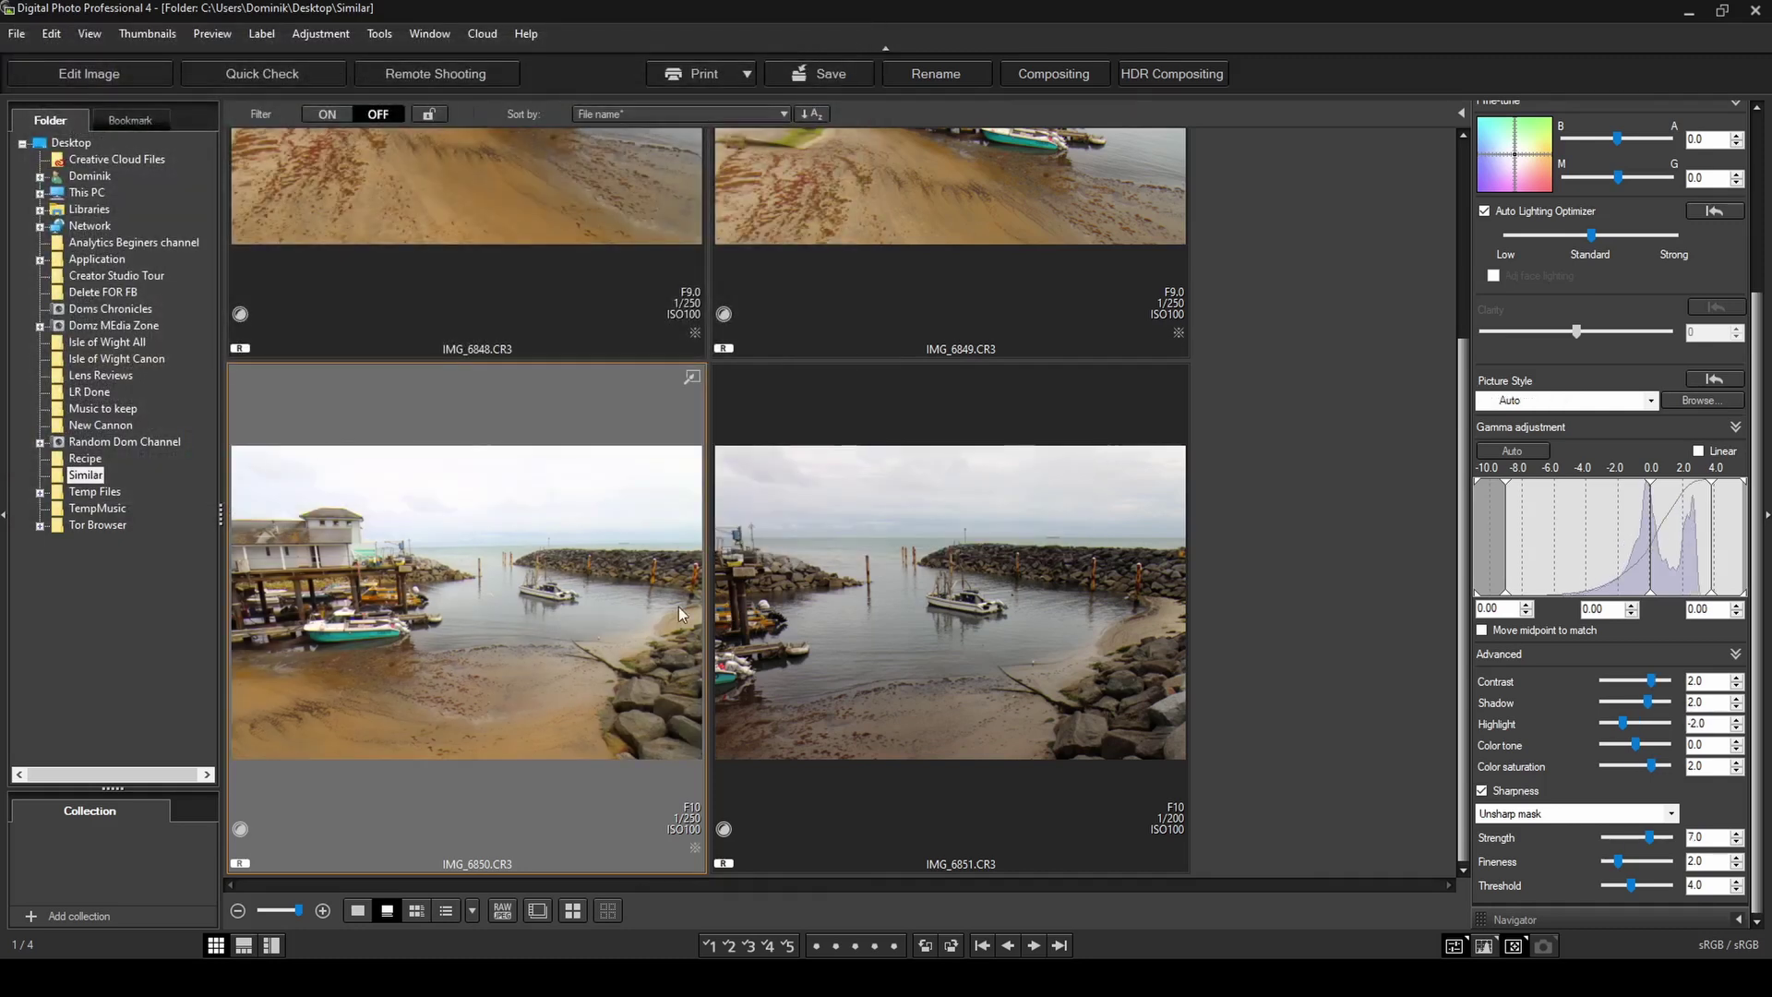
scroll(508, 582, "up", 3)
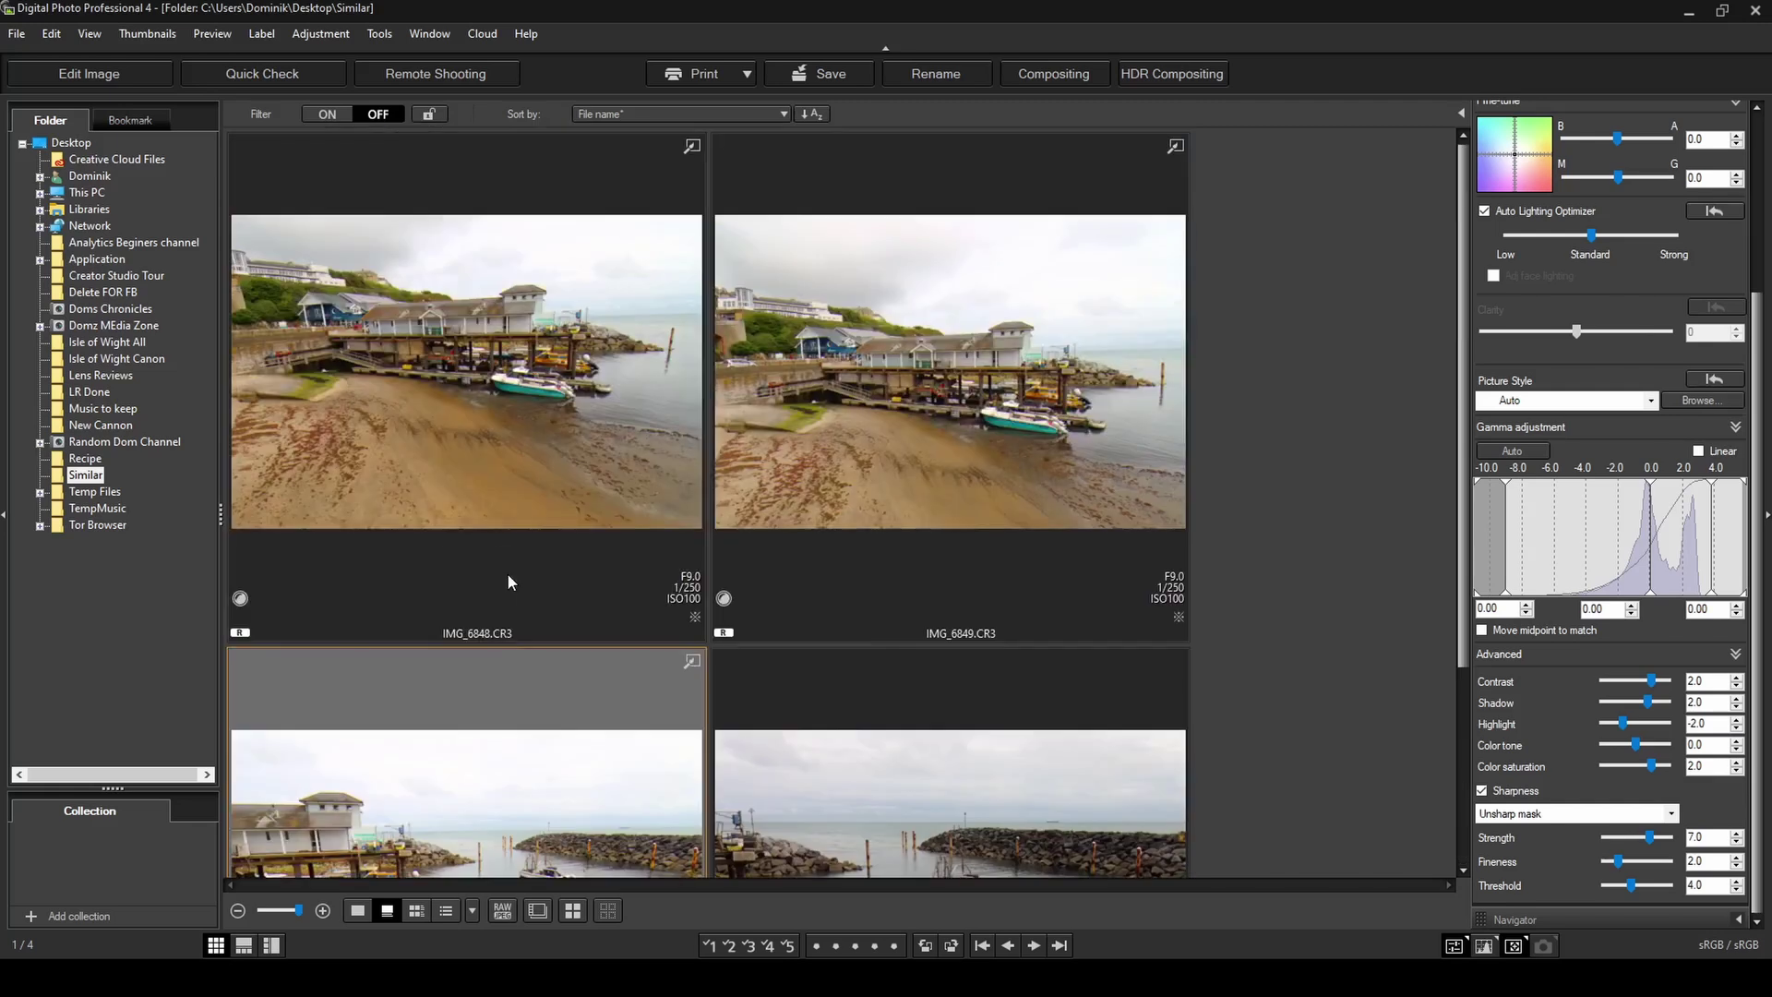
scroll(576, 554, "down", 3)
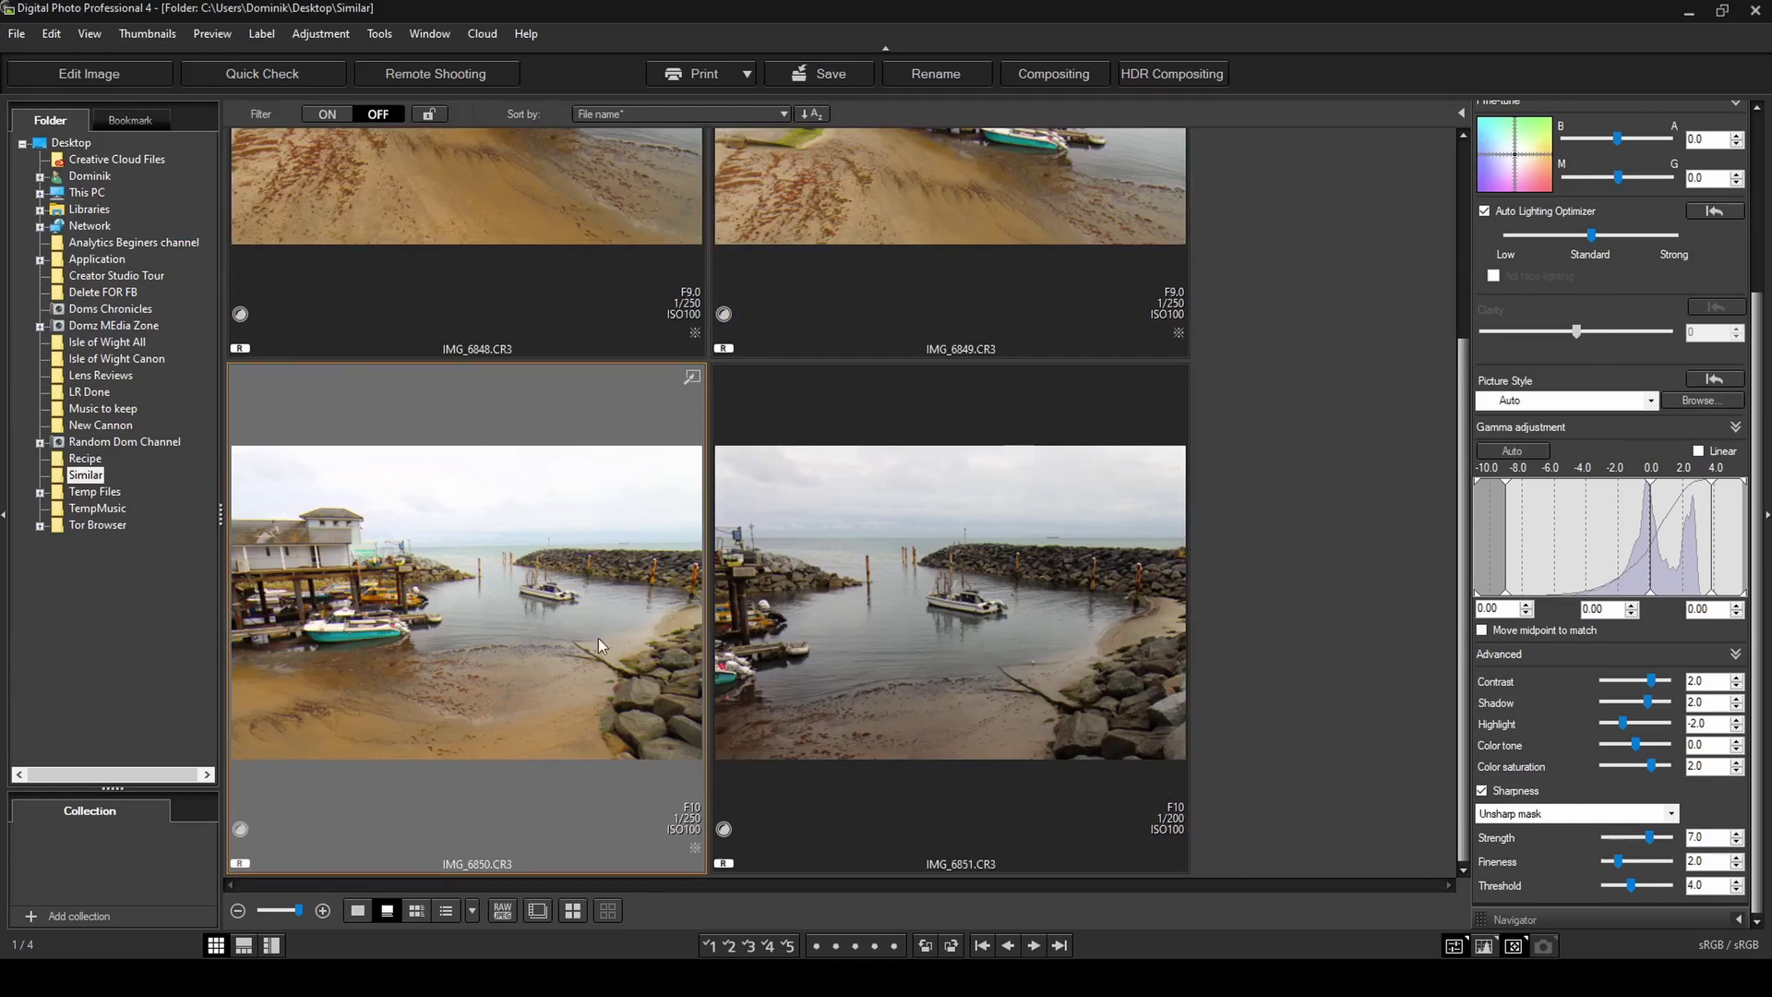
left_click(936, 604)
left_click(325, 633)
right_click(522, 580)
left_click(371, 595)
left_click(51, 34)
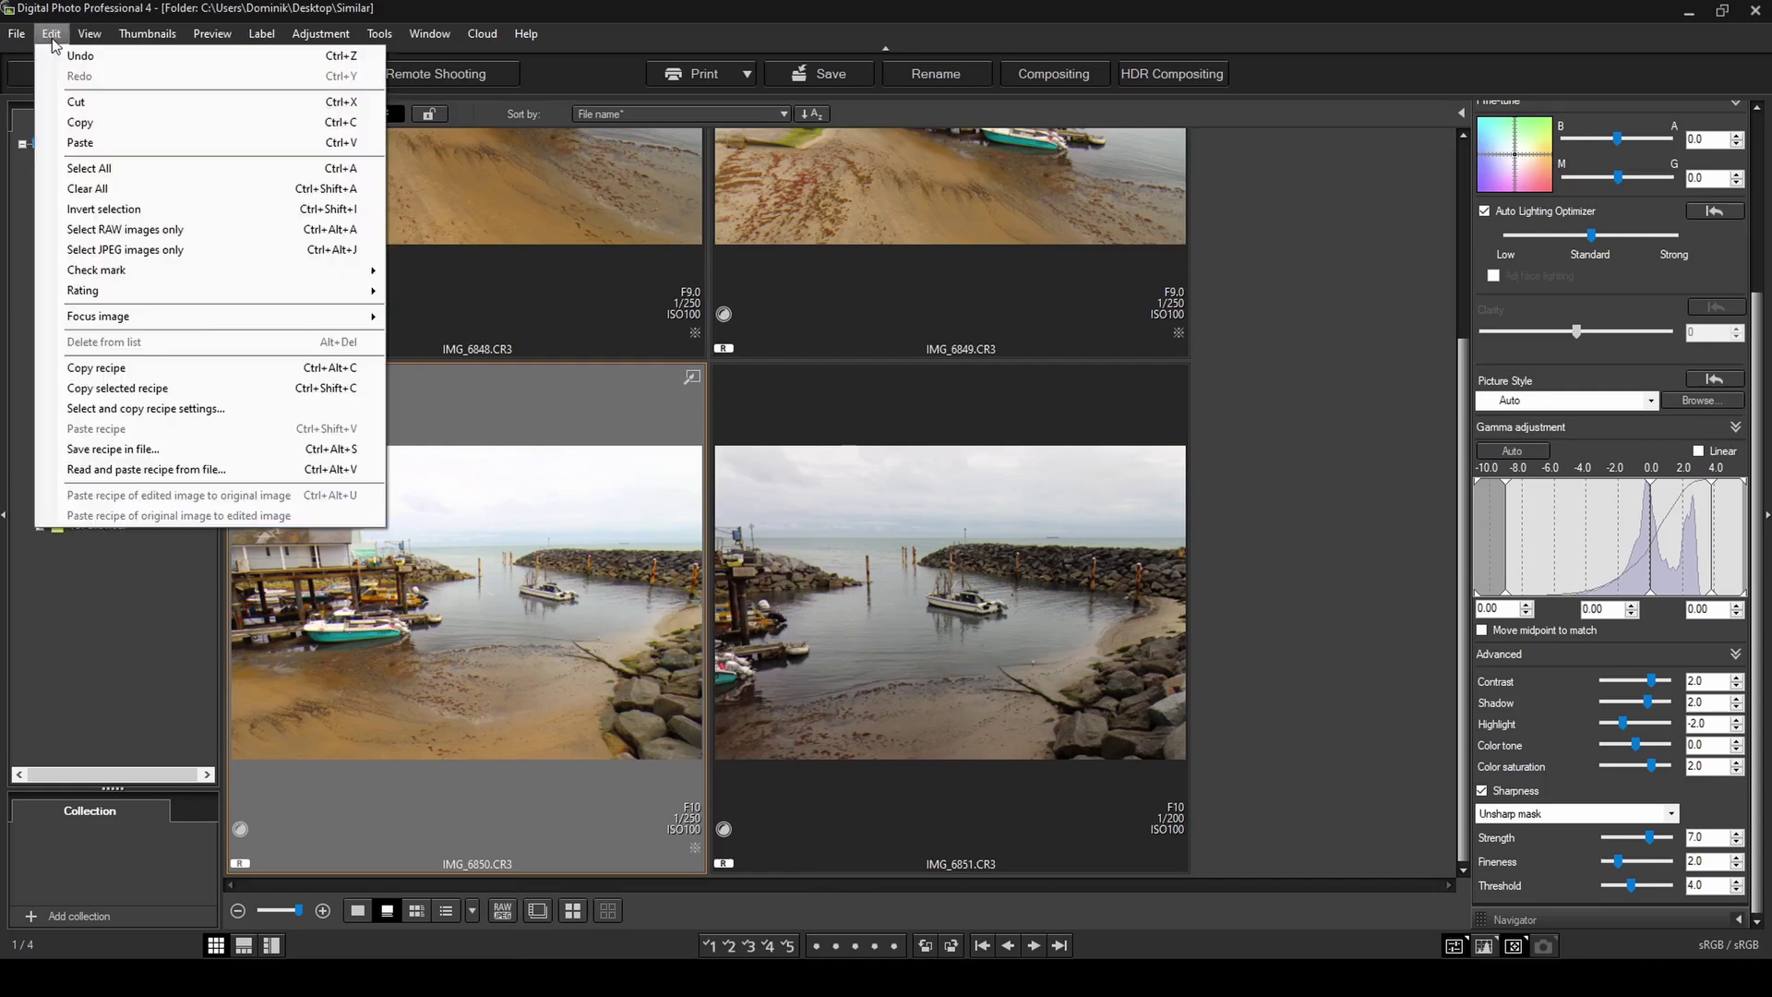
left_click(96, 367)
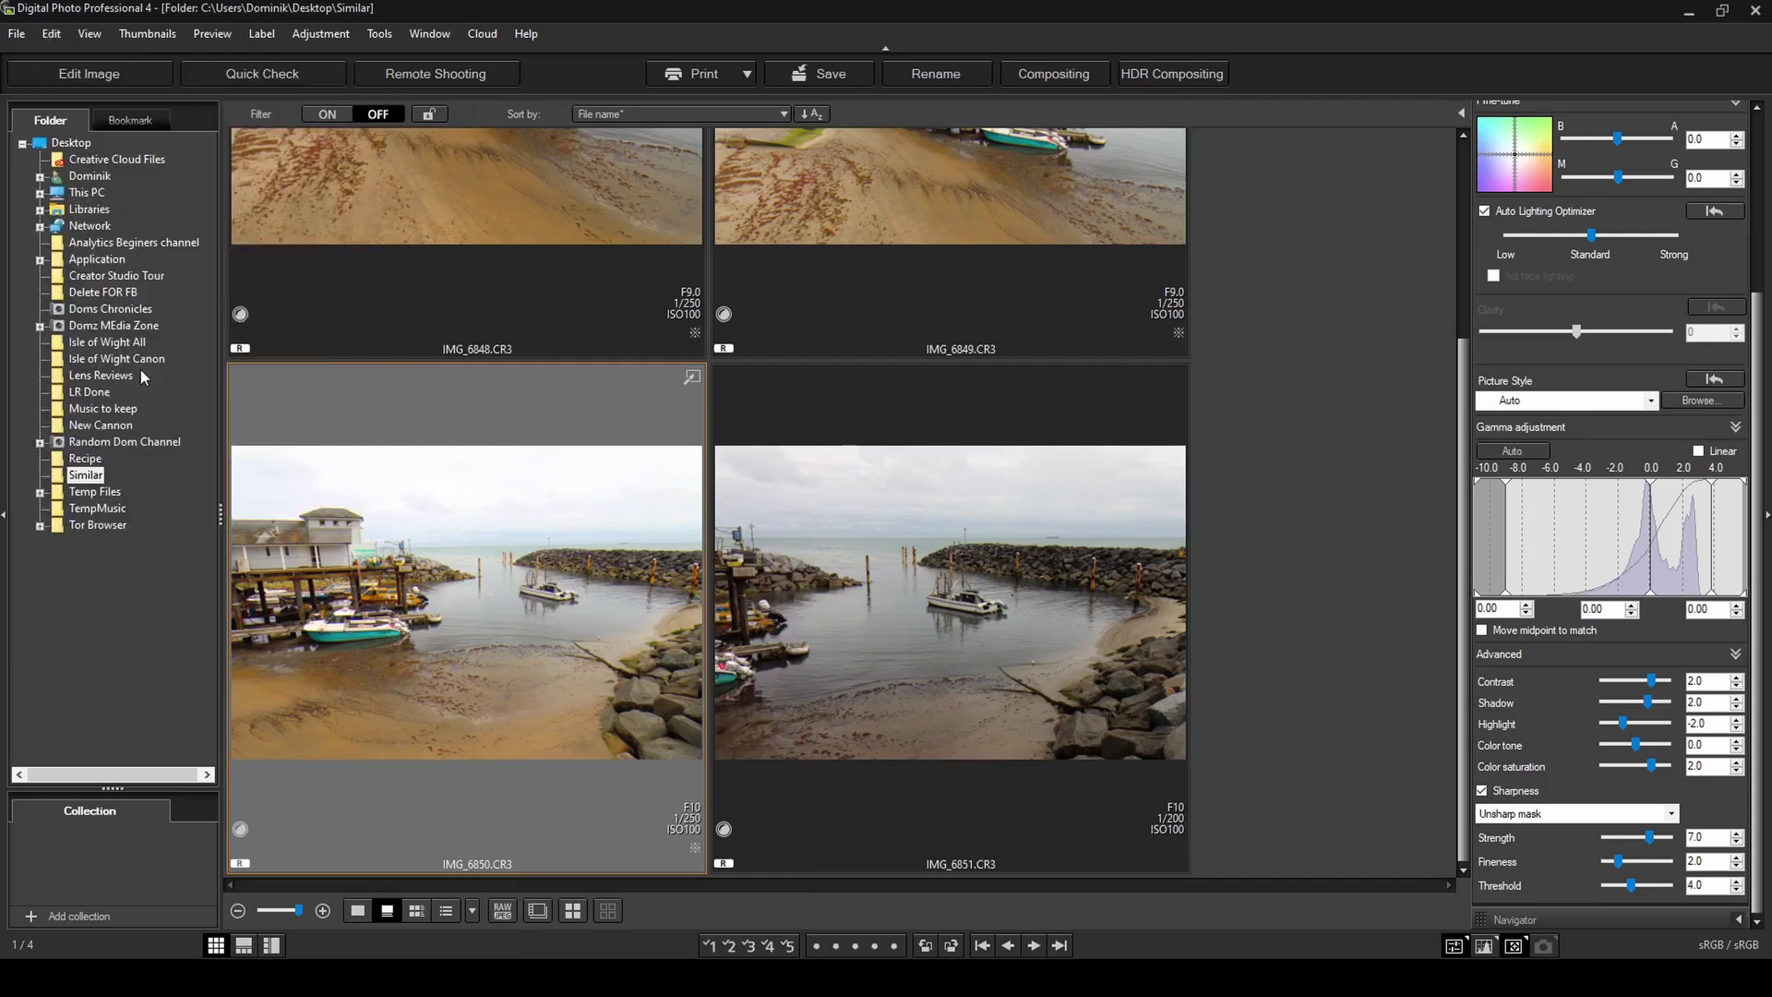
left_click(859, 586)
left_click(50, 34)
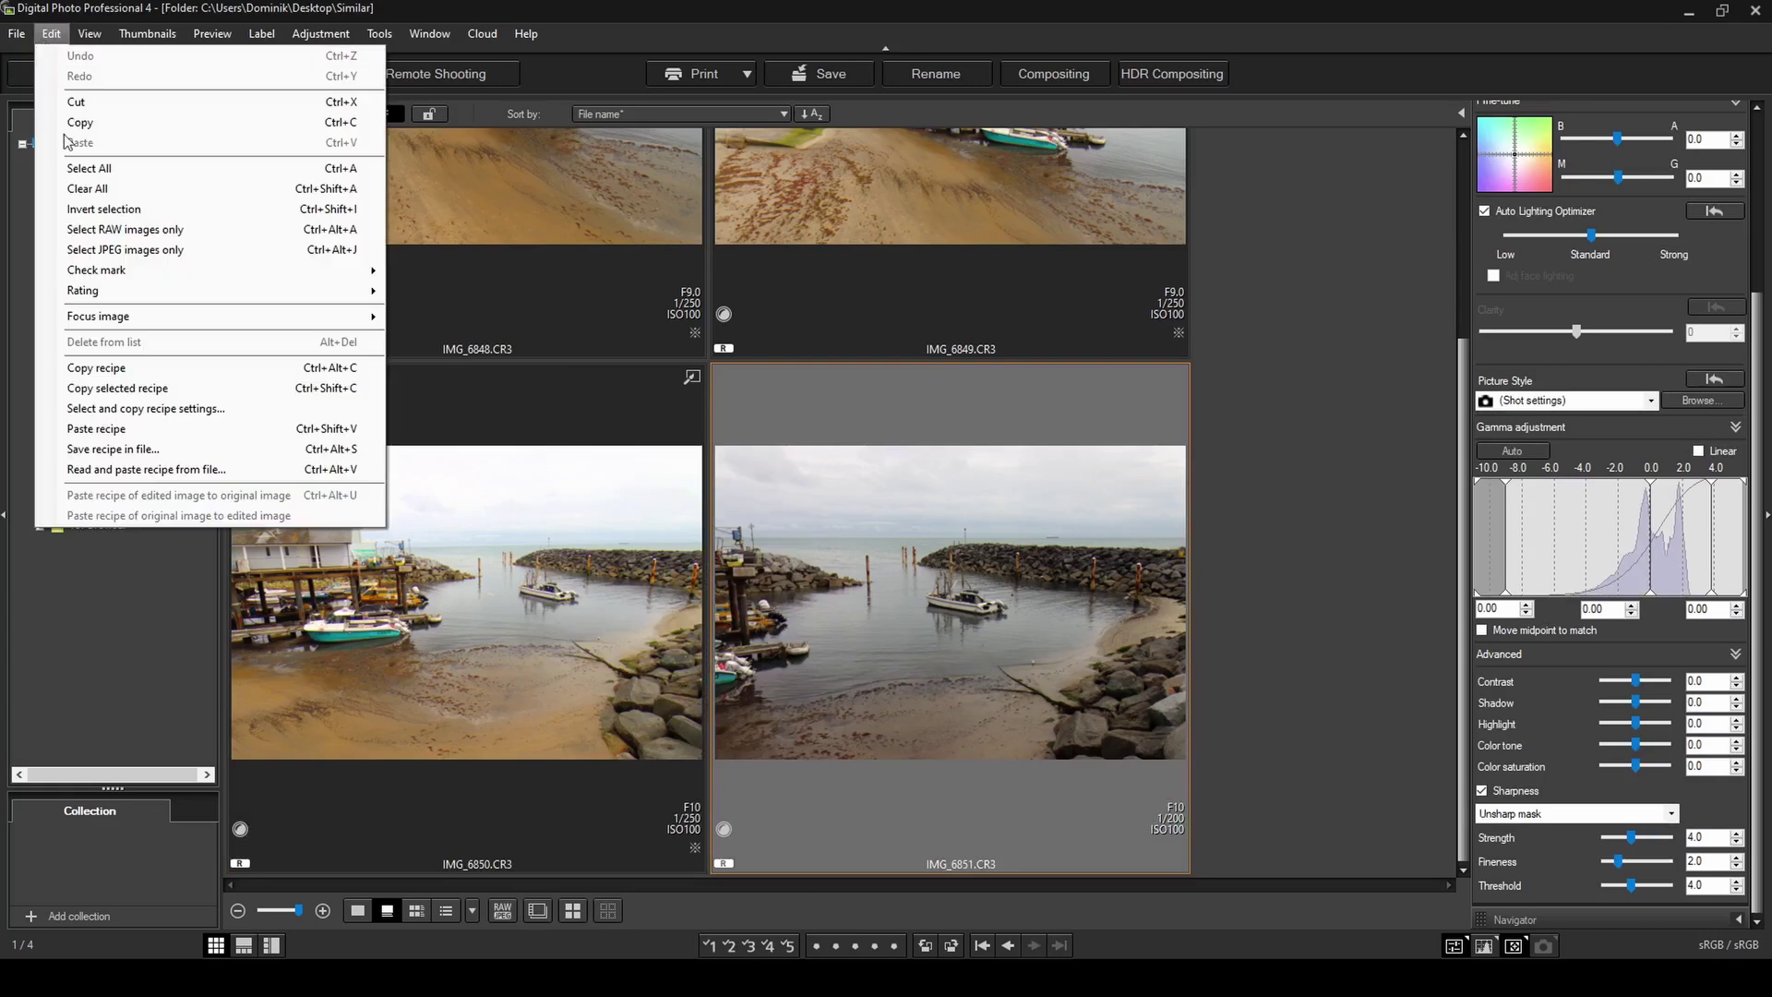
left_click(96, 428)
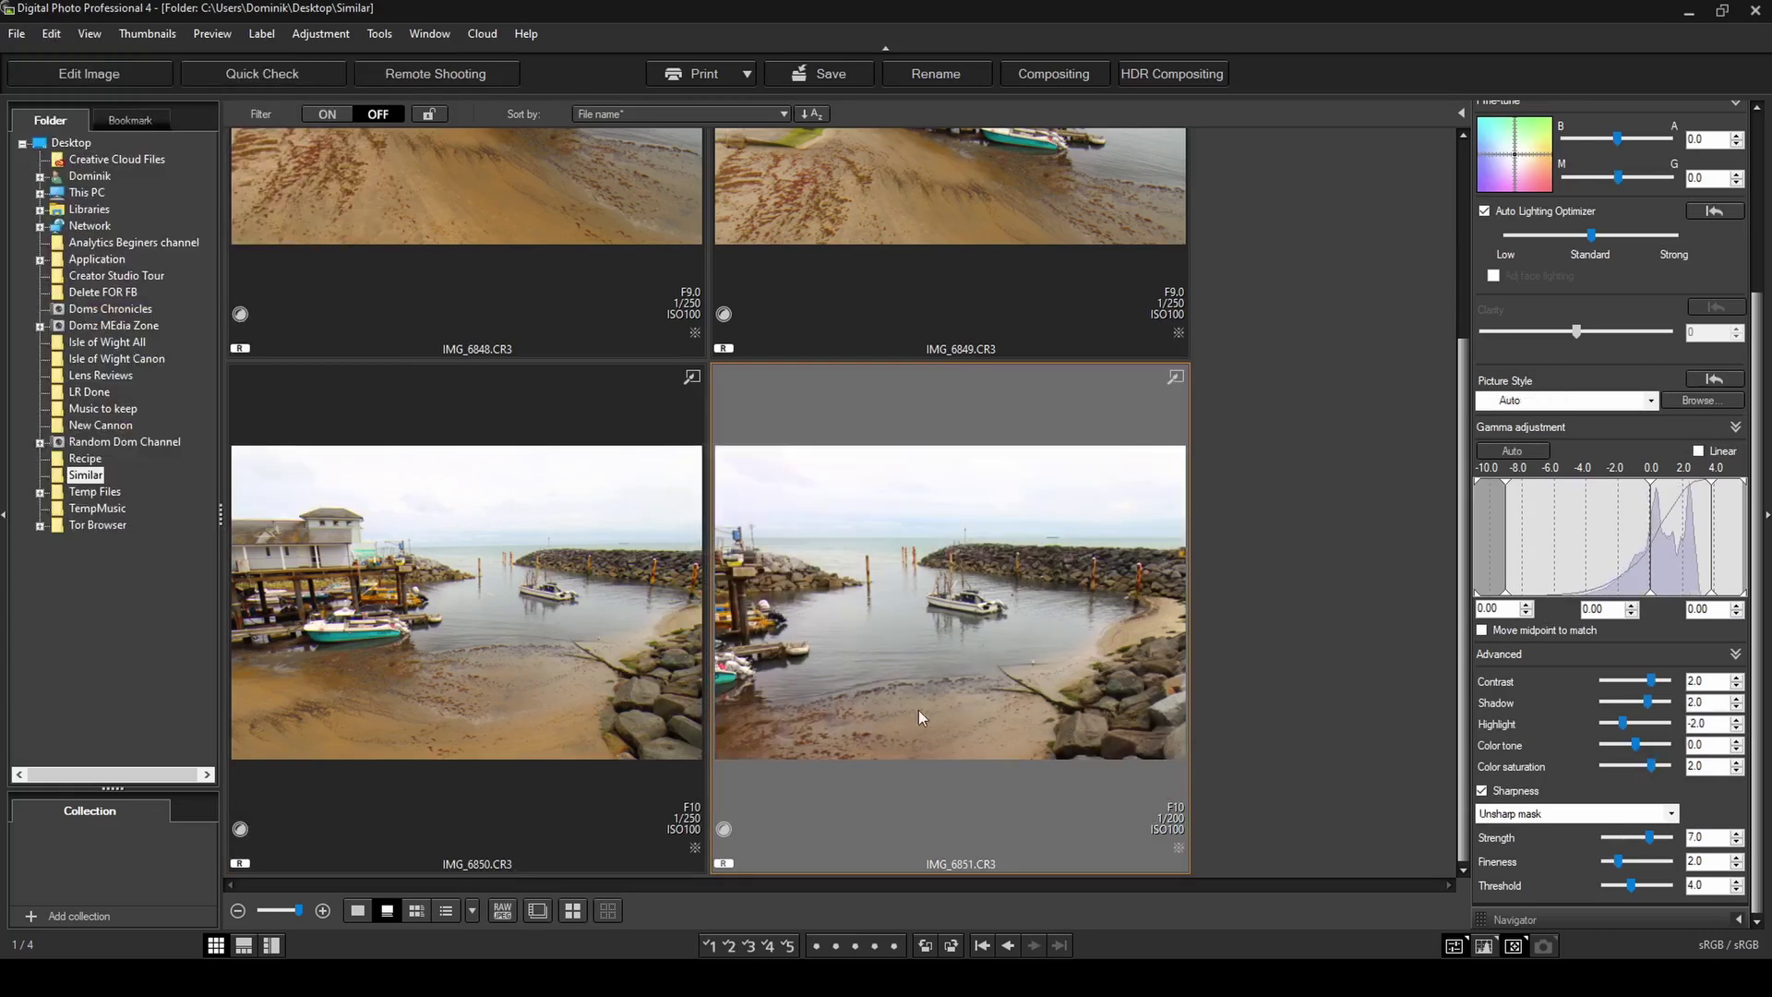
key("ctrl+z")
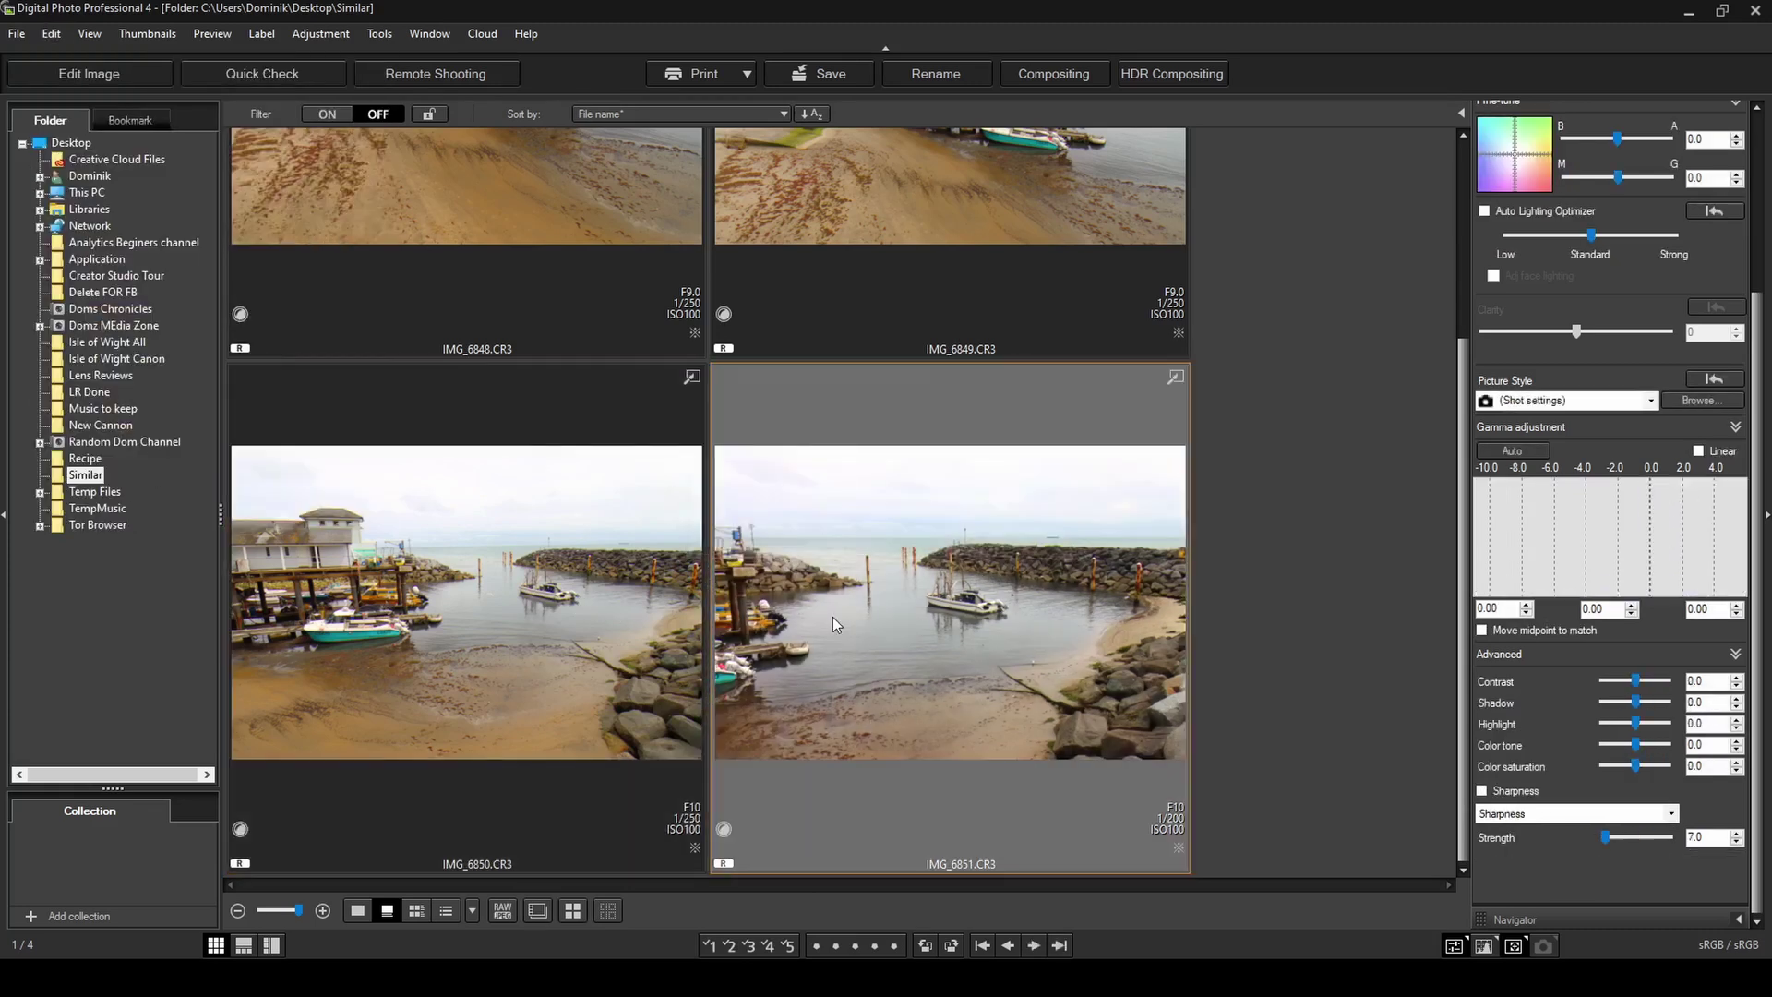
scroll(834, 600, "up", 3)
left_click(590, 386)
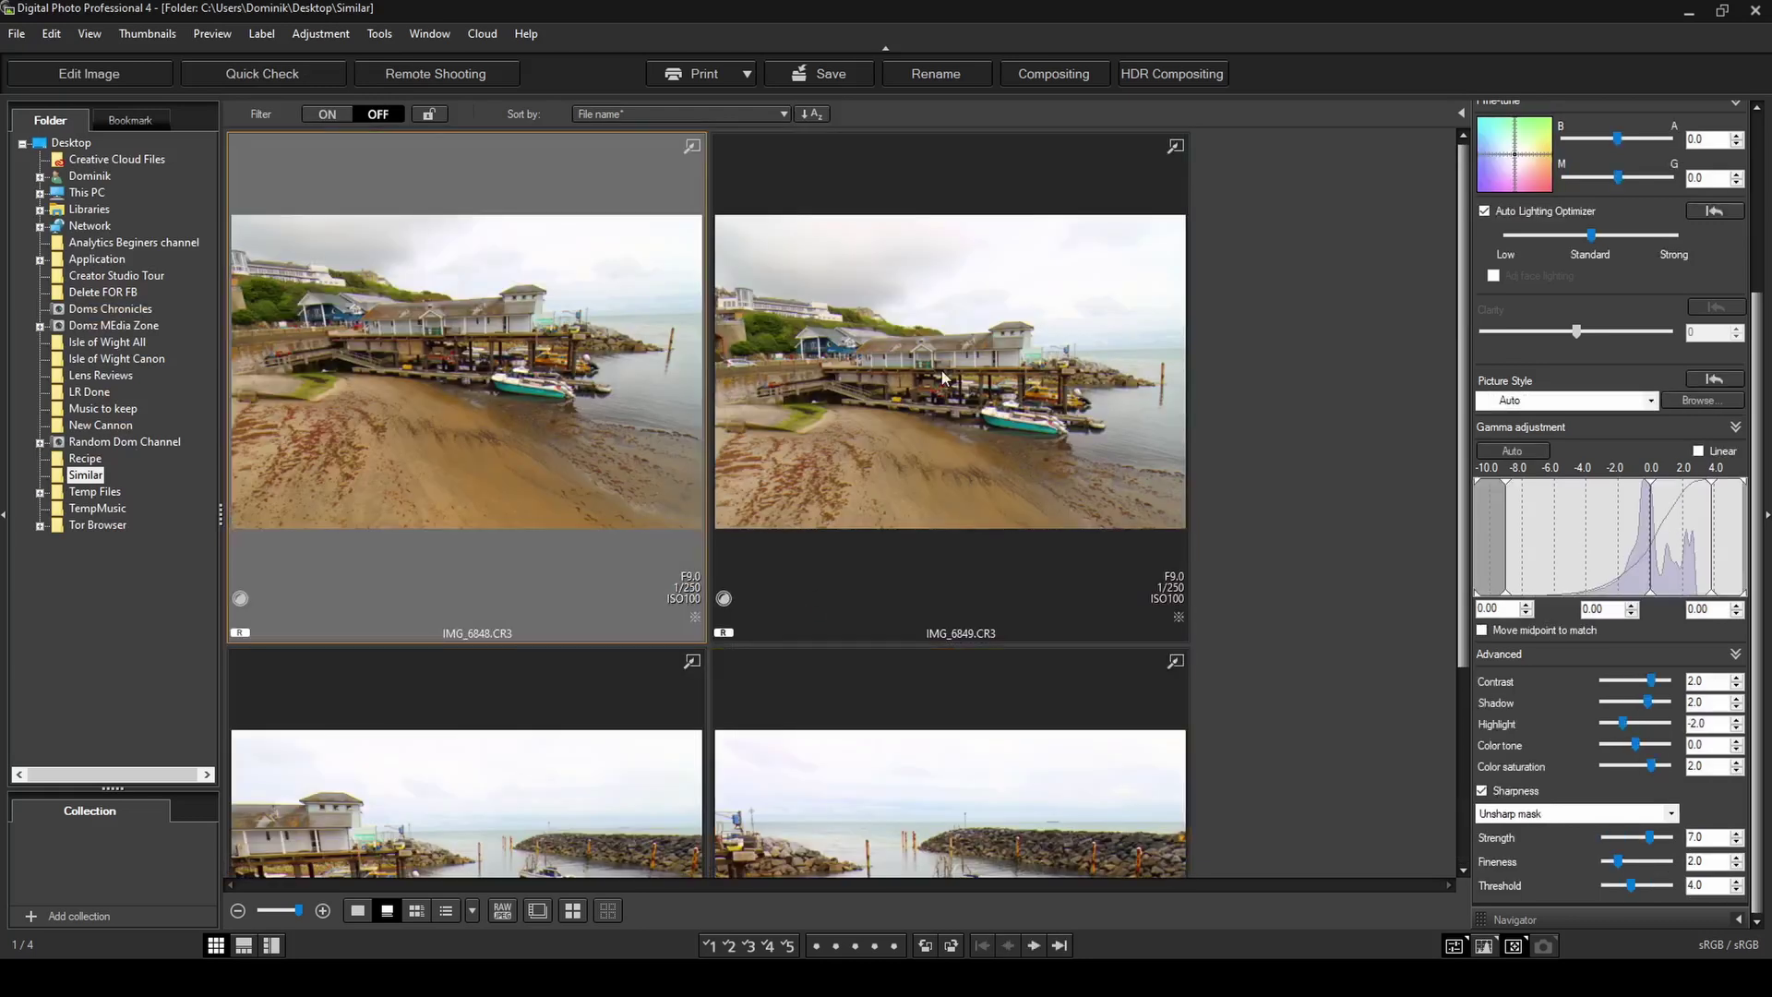
scroll(943, 376, "down", 3)
scroll(863, 499, "up", 3)
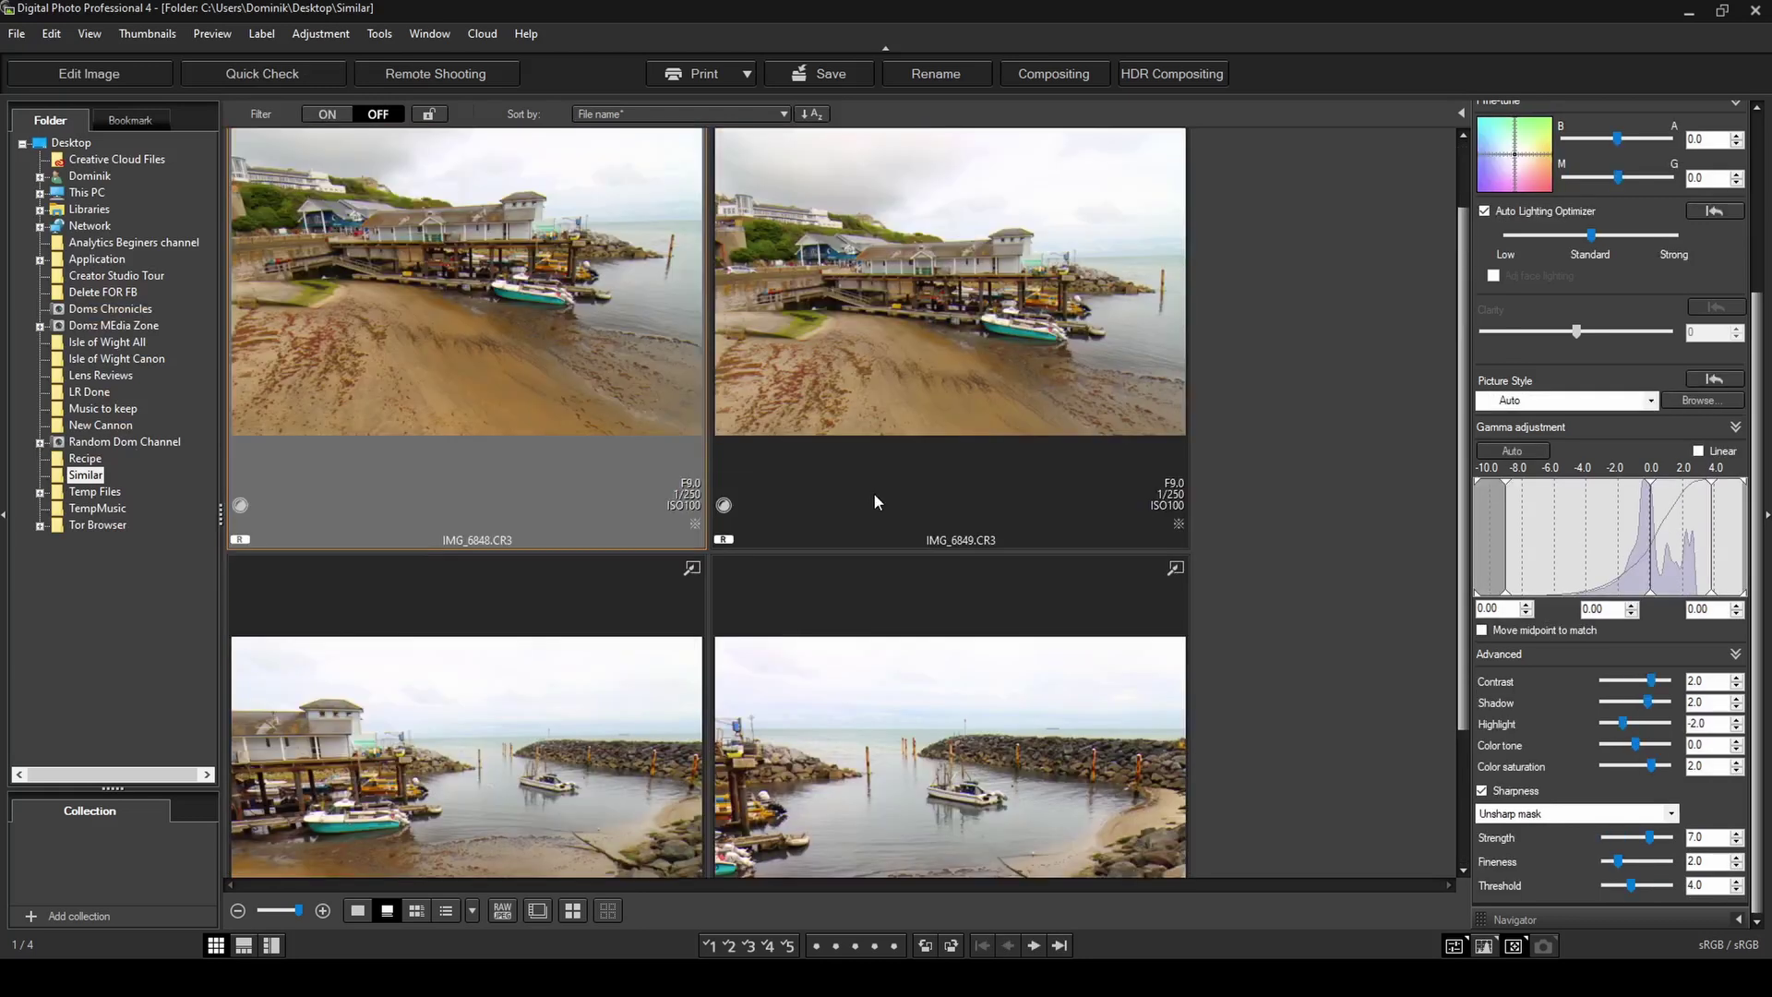